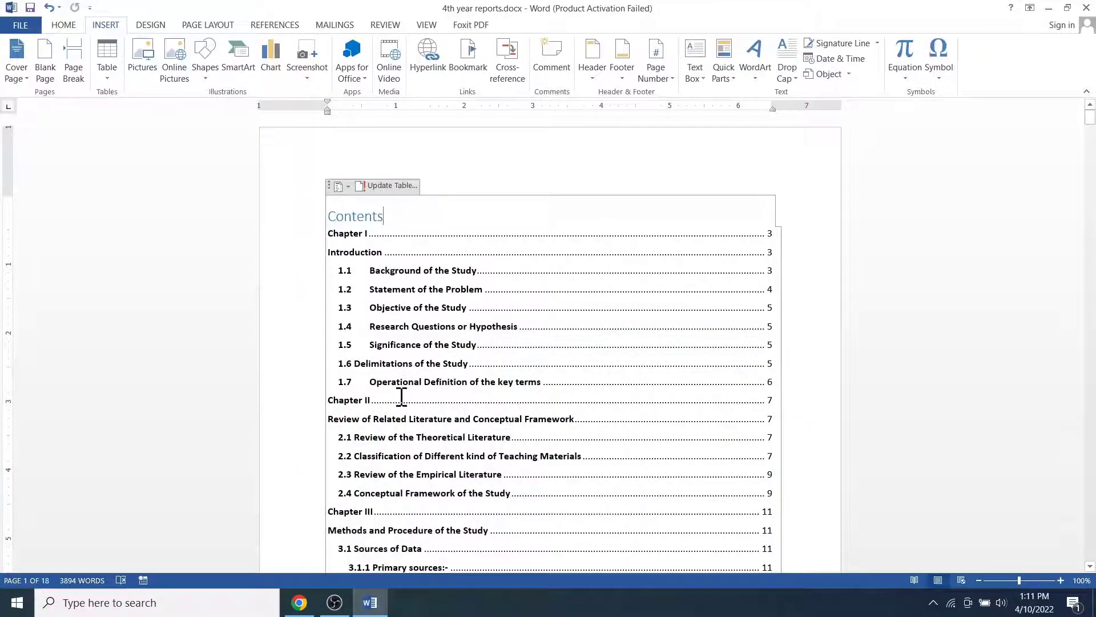
- Scroll through the report and bring up the Bottom of Page page-number style gallery
scroll(402, 398, down, 12)
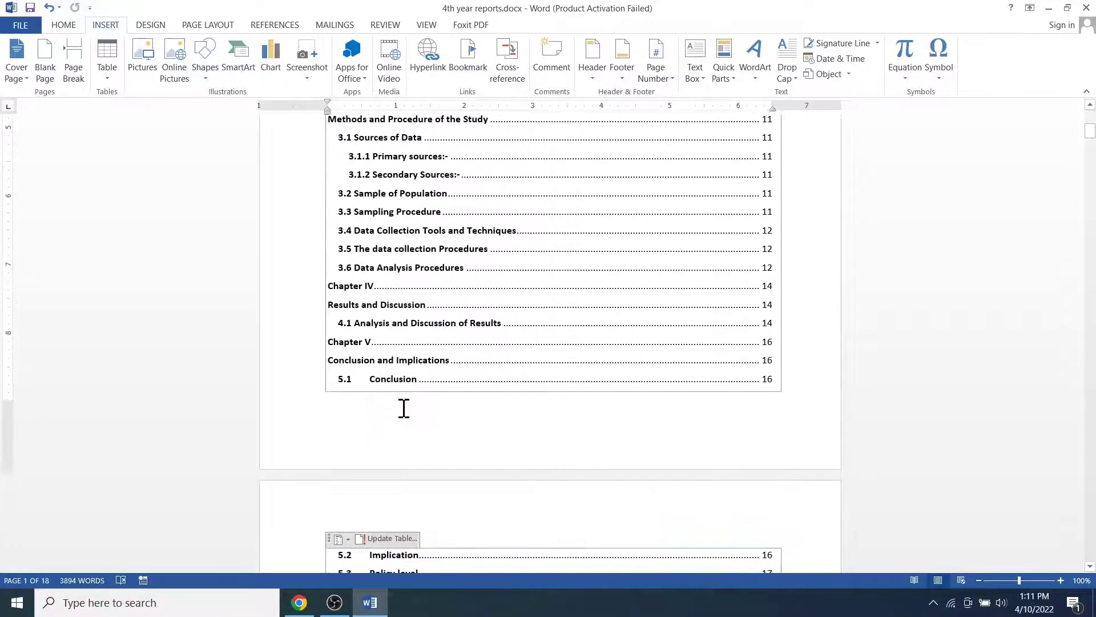
scroll(494, 412, down, 10)
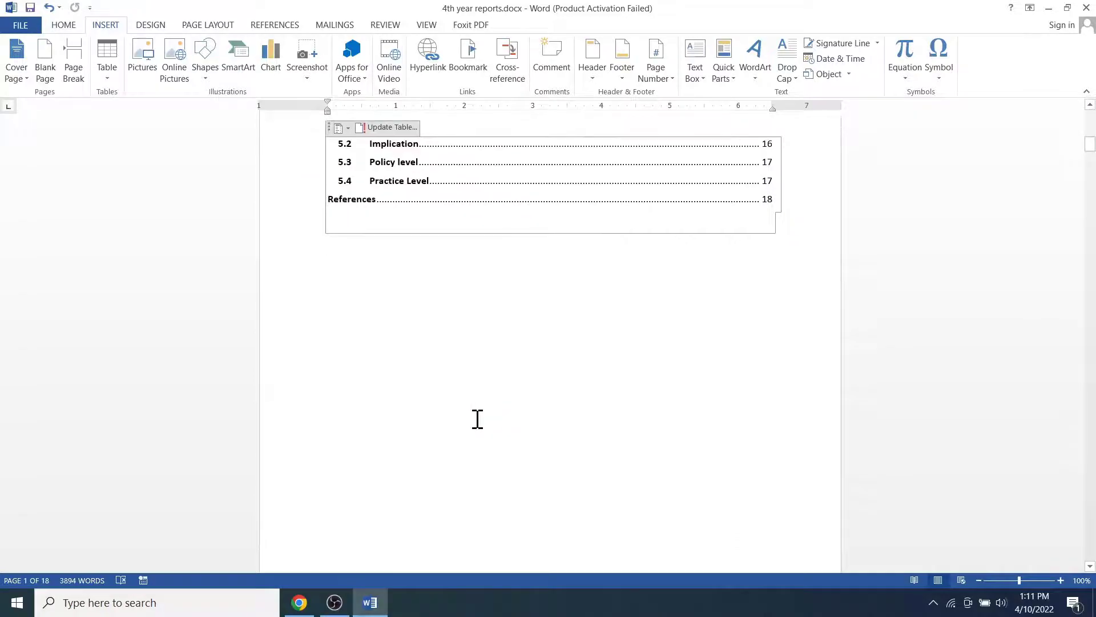
scroll(477, 419, down, 15)
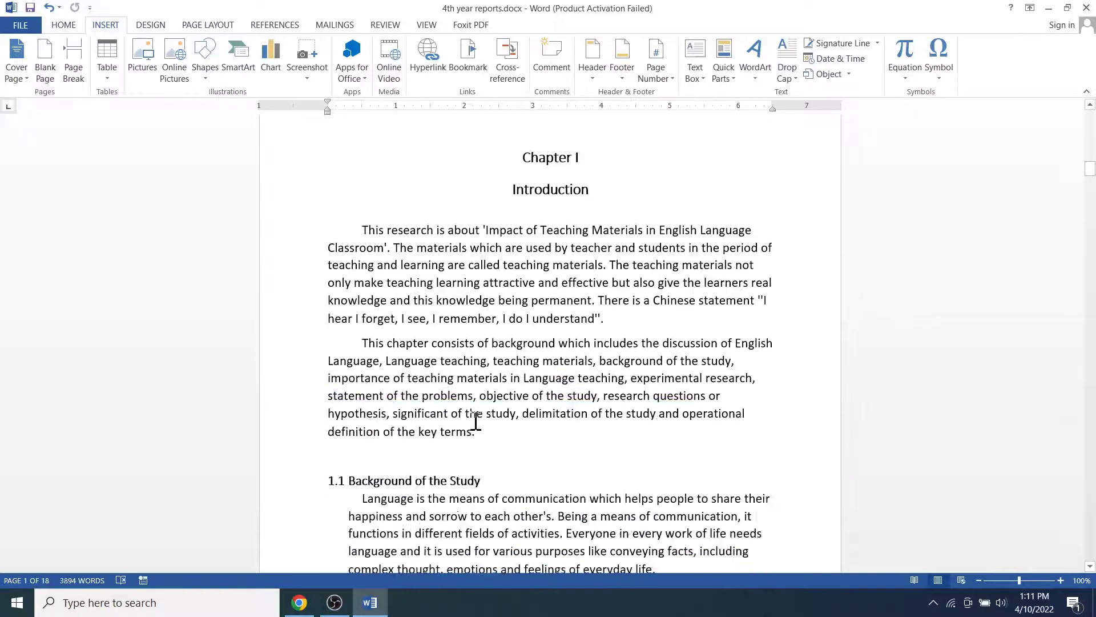
scroll(476, 419, down, 5)
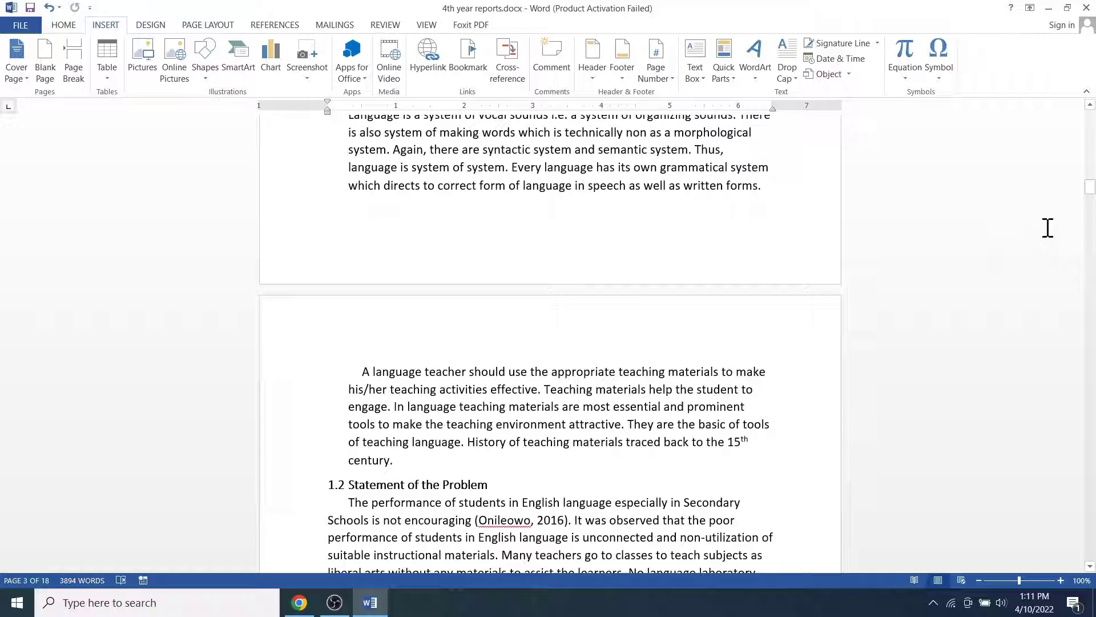
drag(1088, 190, 1087, 123)
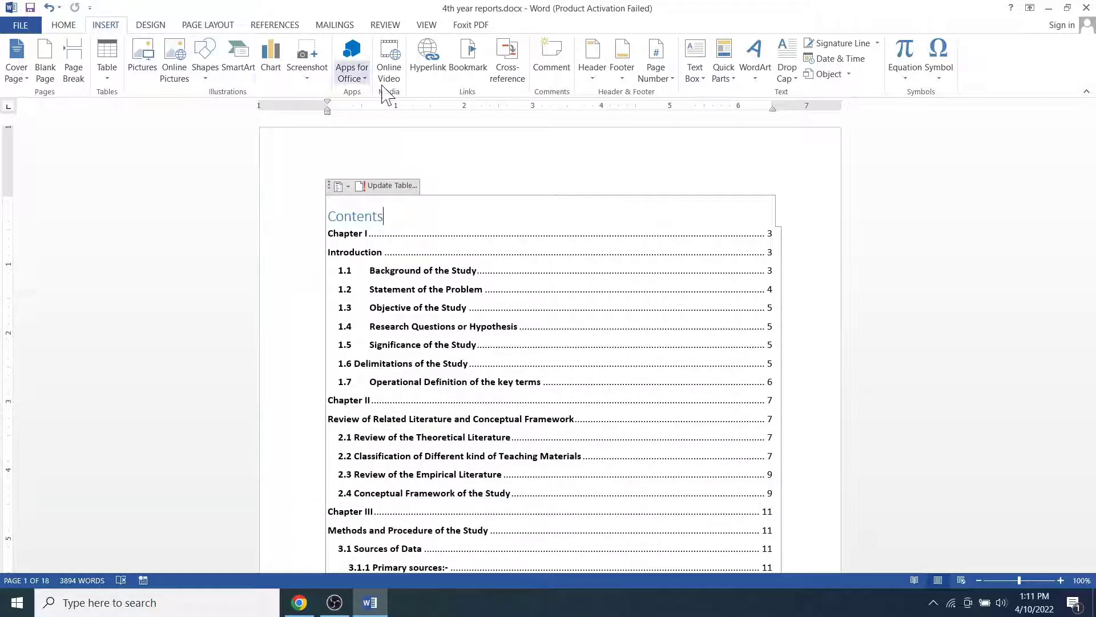
click(672, 77)
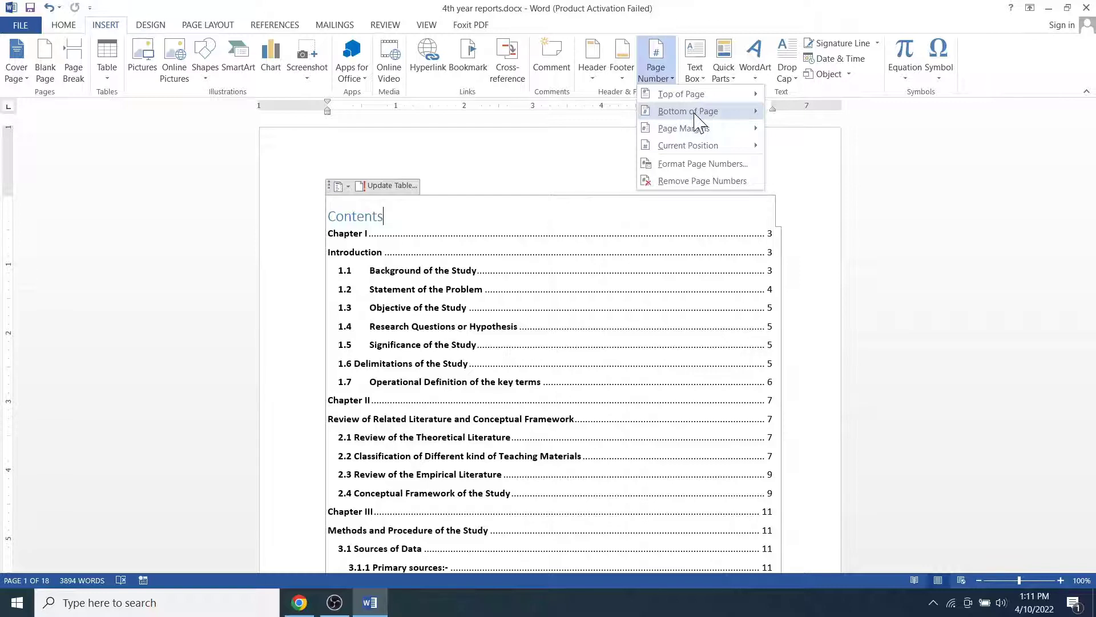
mouse_move(696, 114)
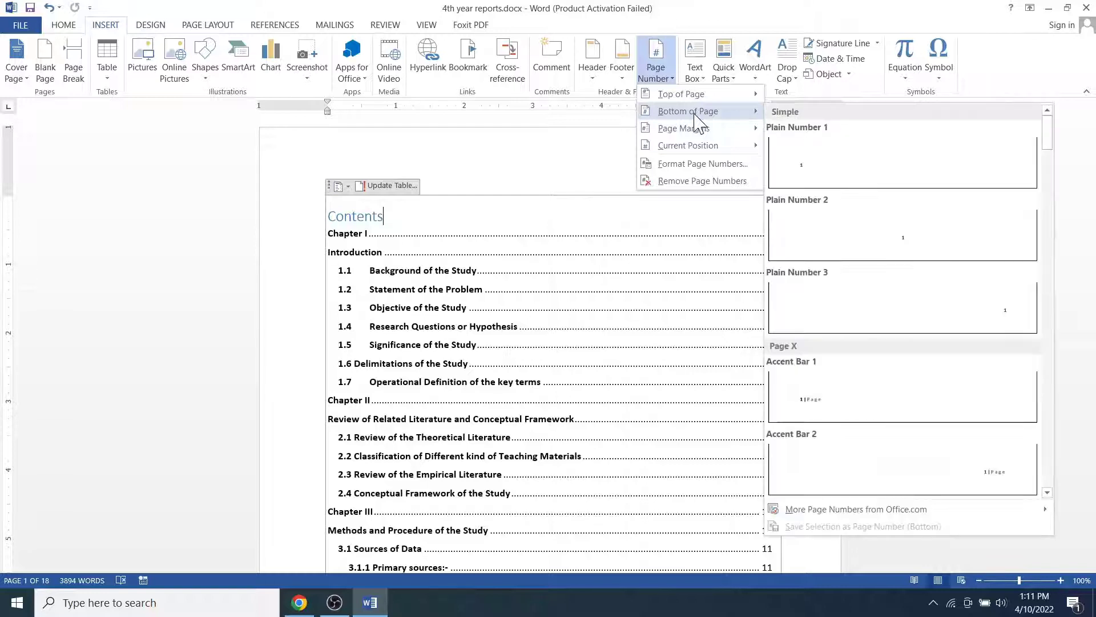
- Insert Plain Number 2 centred footer numbers, close the footer, and check pages 1, 2, 3
click(929, 240)
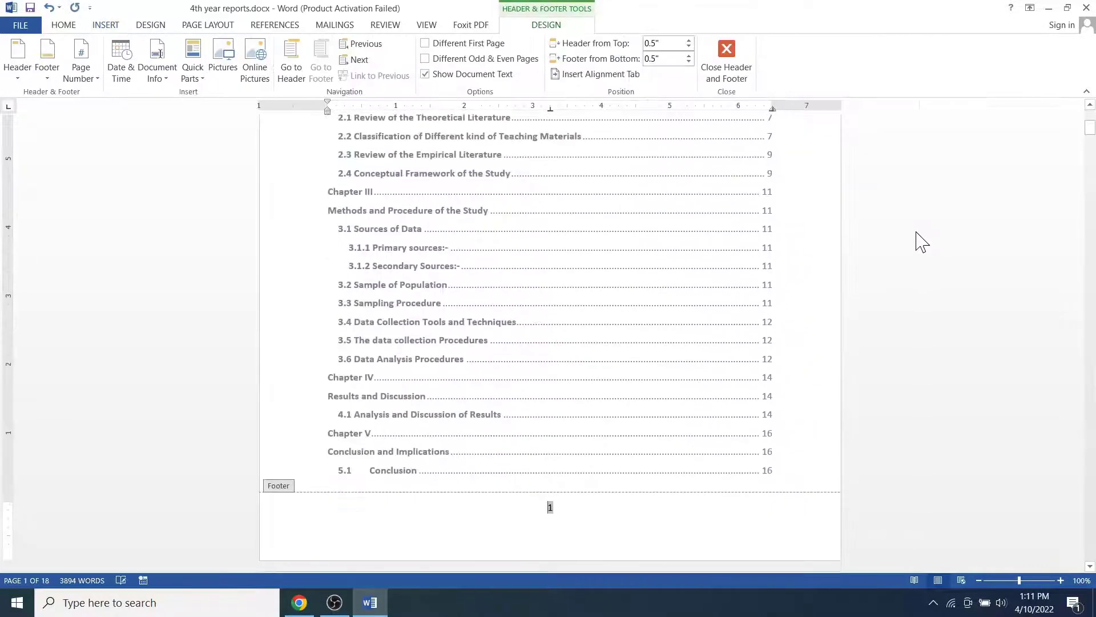
scroll(749, 368, down, 3)
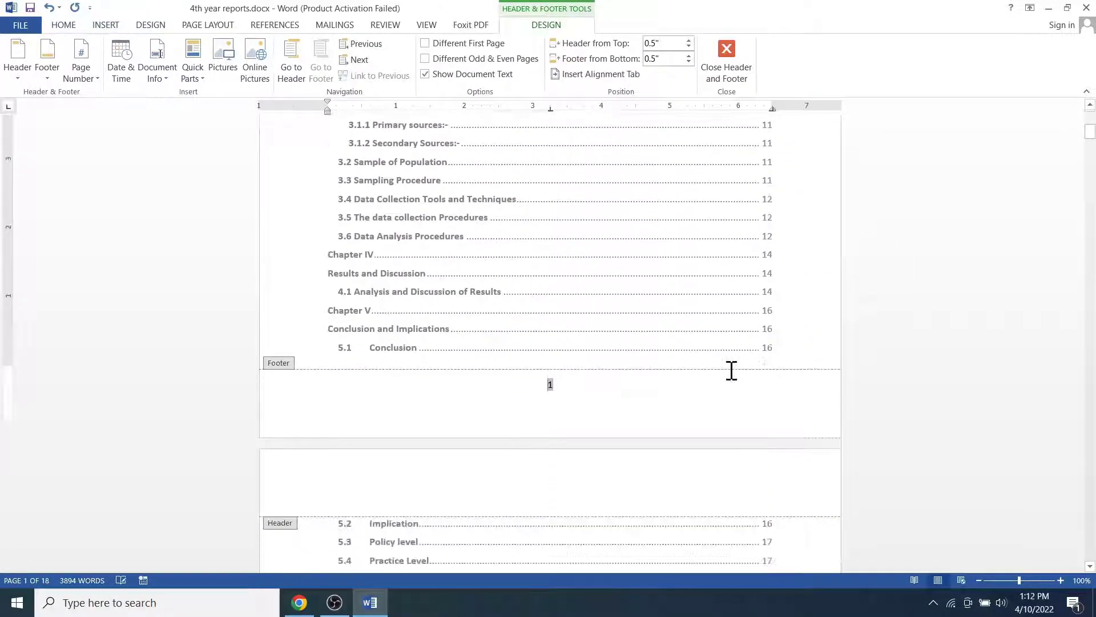
click(726, 77)
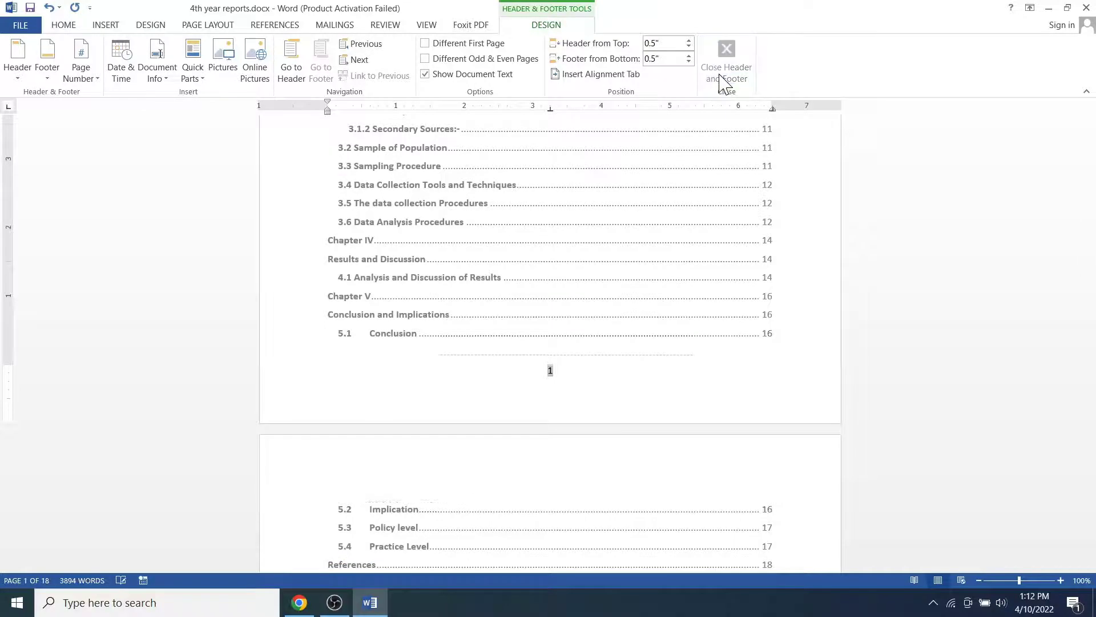
scroll(497, 383, down, 6)
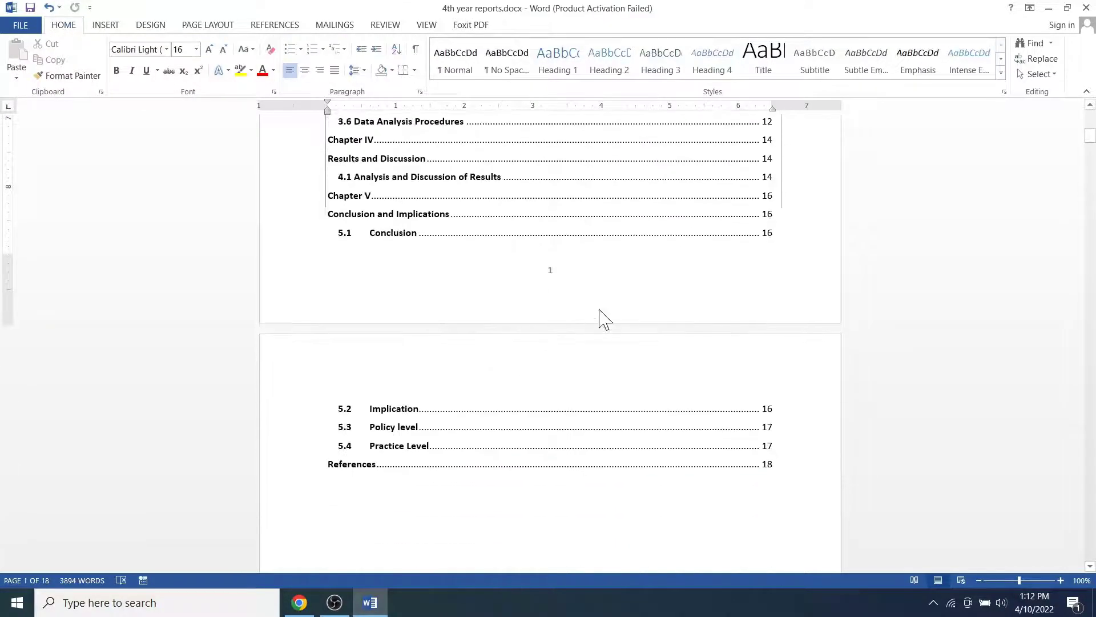
scroll(590, 312, down, 8)
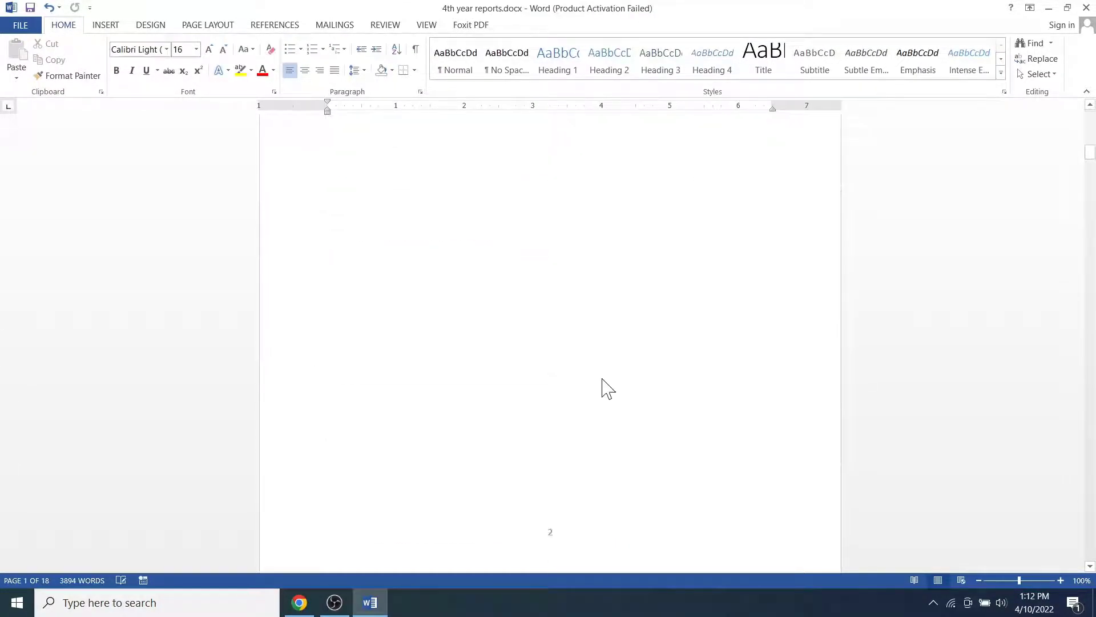
scroll(589, 382, down, 15)
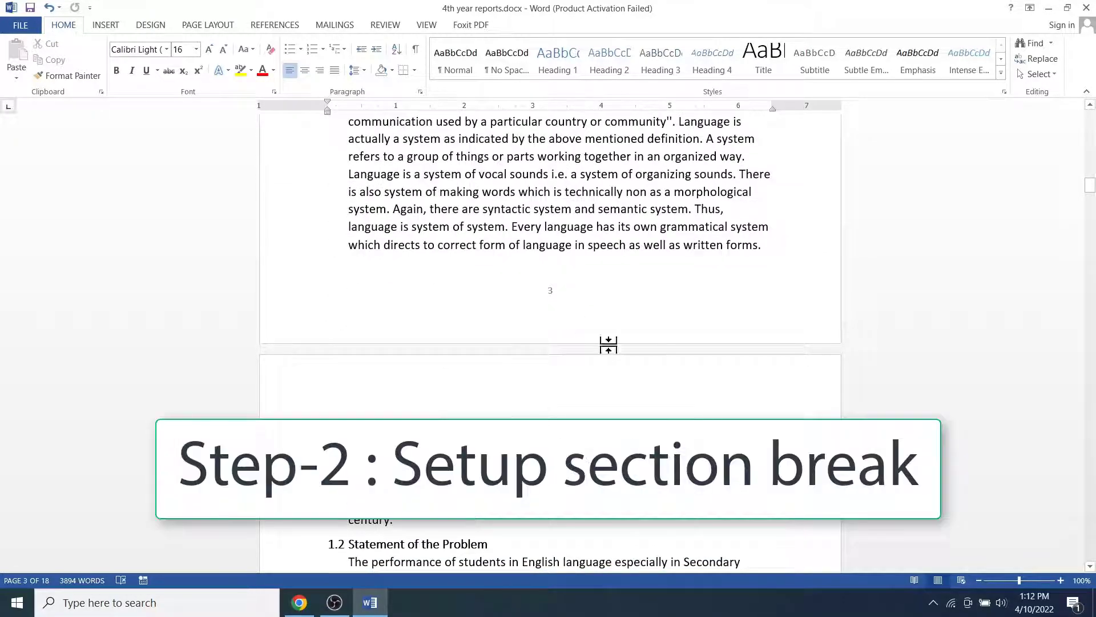
- Left-align the blank line just below the References entry in the table of contents
scroll(610, 345, up, 7)
scroll(609, 345, up, 6)
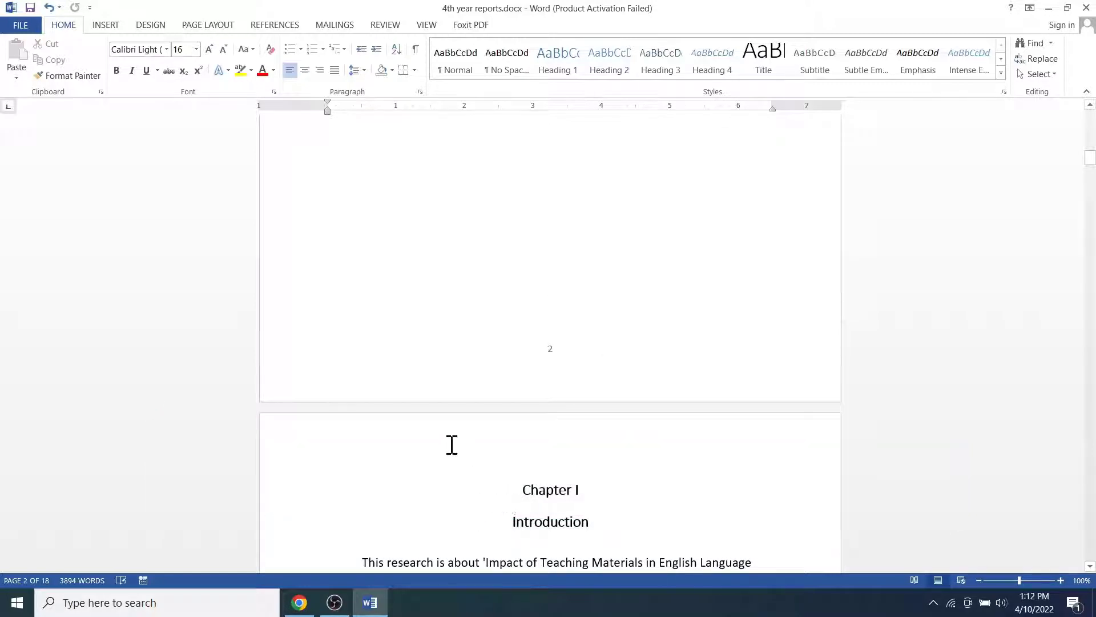
scroll(448, 444, up, 3)
scroll(448, 442, up, 3)
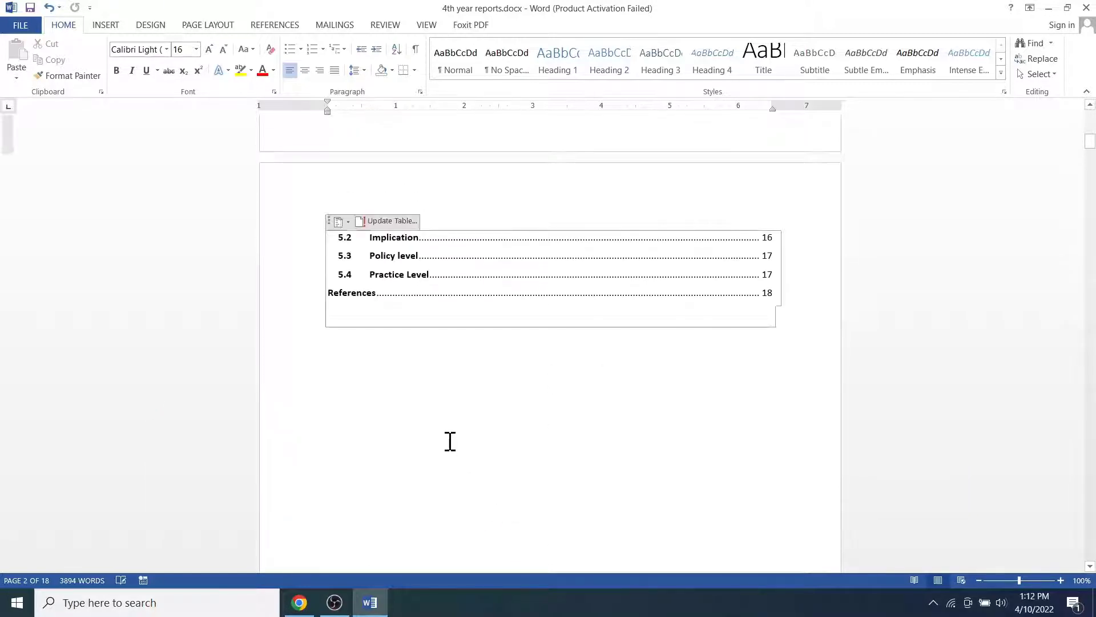
scroll(449, 441, down, 3)
scroll(450, 442, up, 3)
click(364, 255)
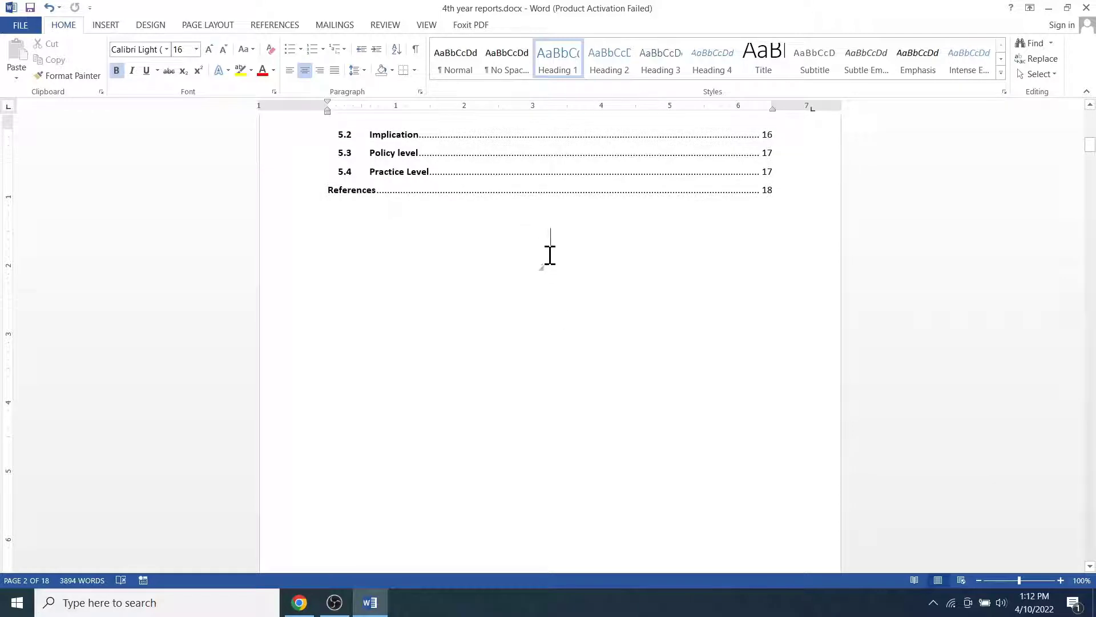
key(ctrl+l)
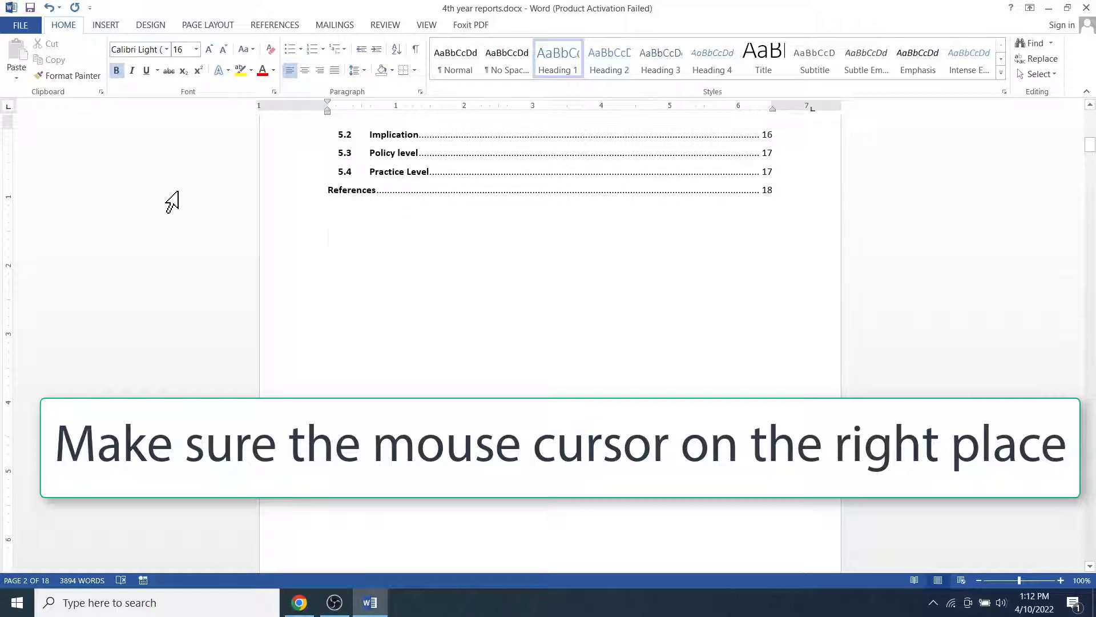
- Insert a Next Page section break after the contents so Chapter I starts on page 3
click(222, 26)
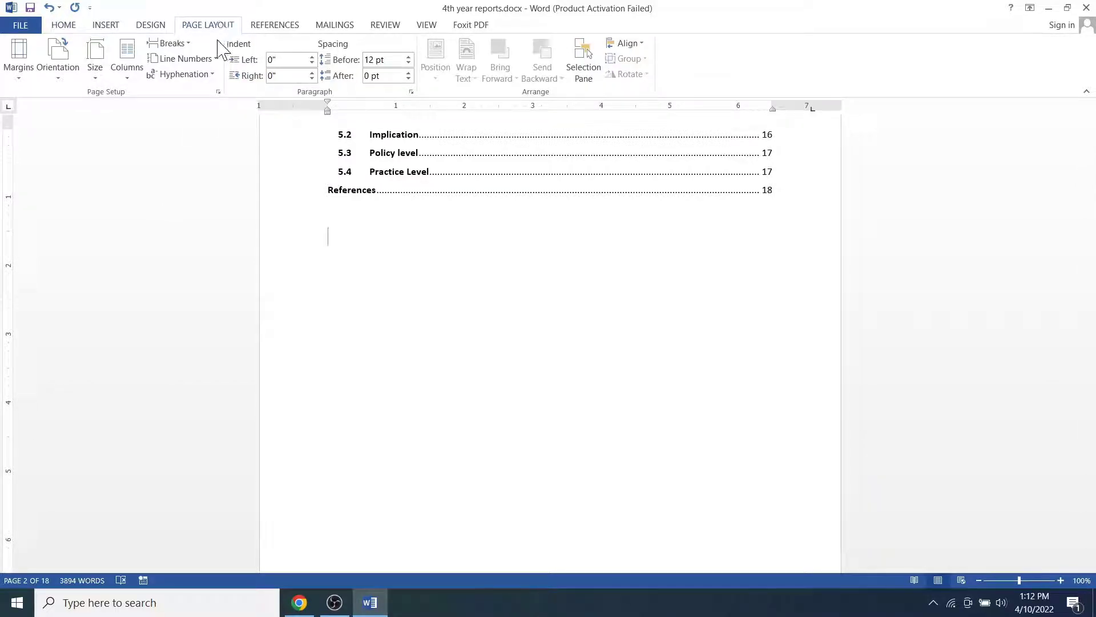
click(190, 47)
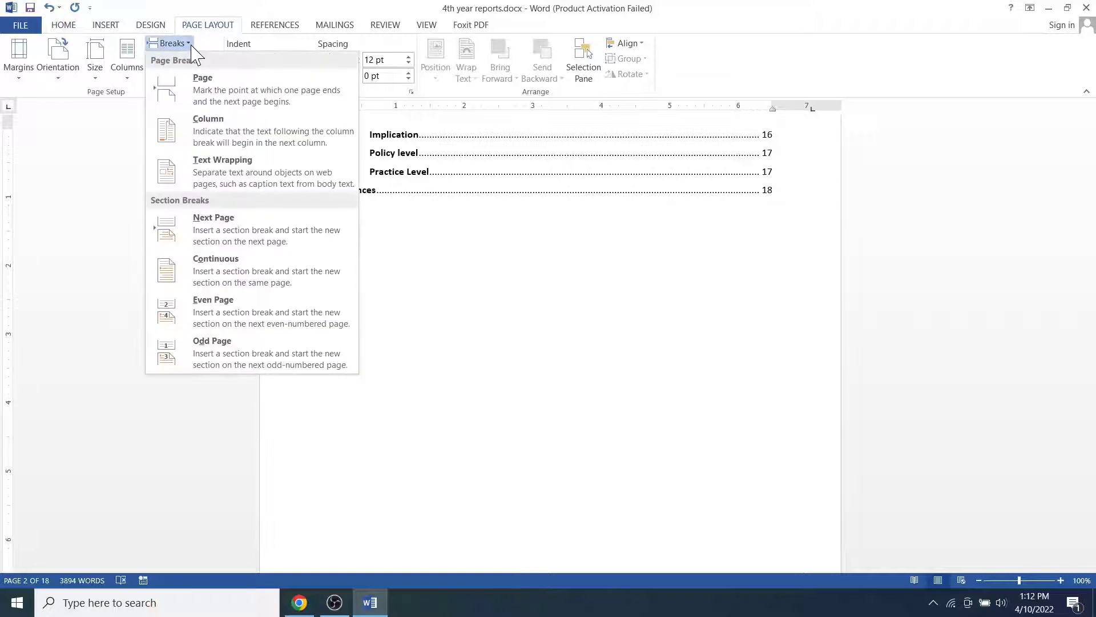
click(279, 239)
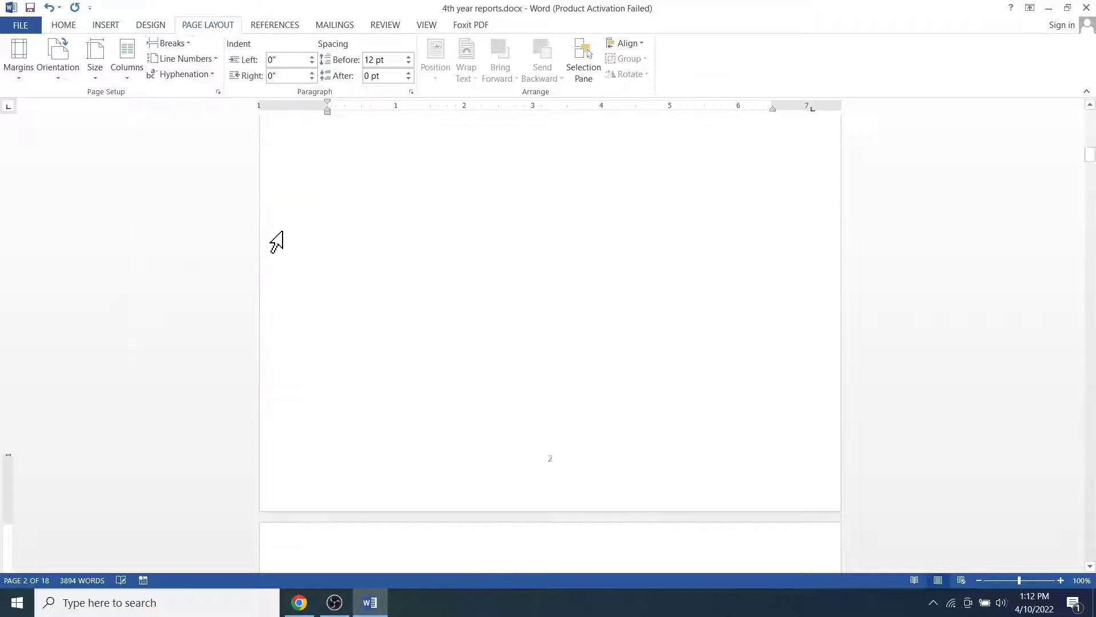
scroll(372, 299, down, 2)
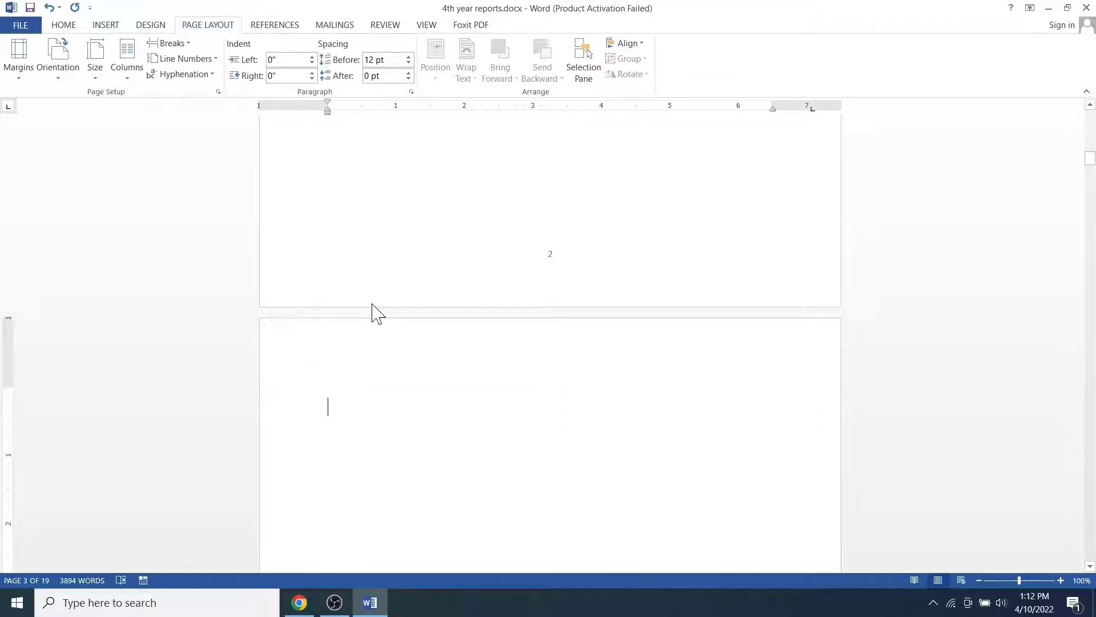
scroll(391, 260, up, 1)
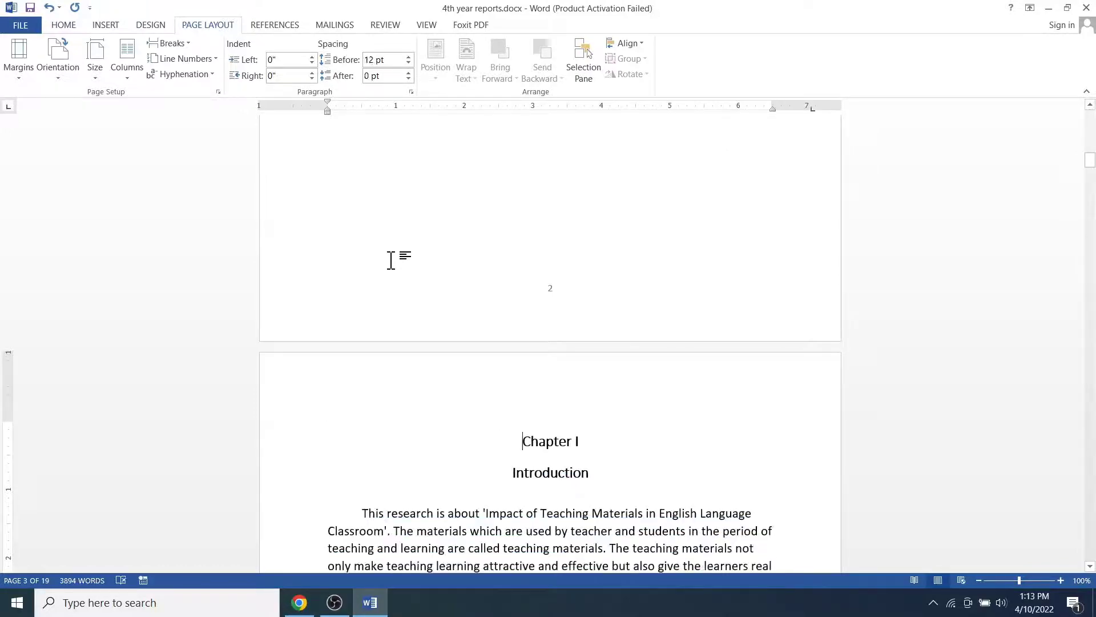
key(Delete)
key(ctrl+z)
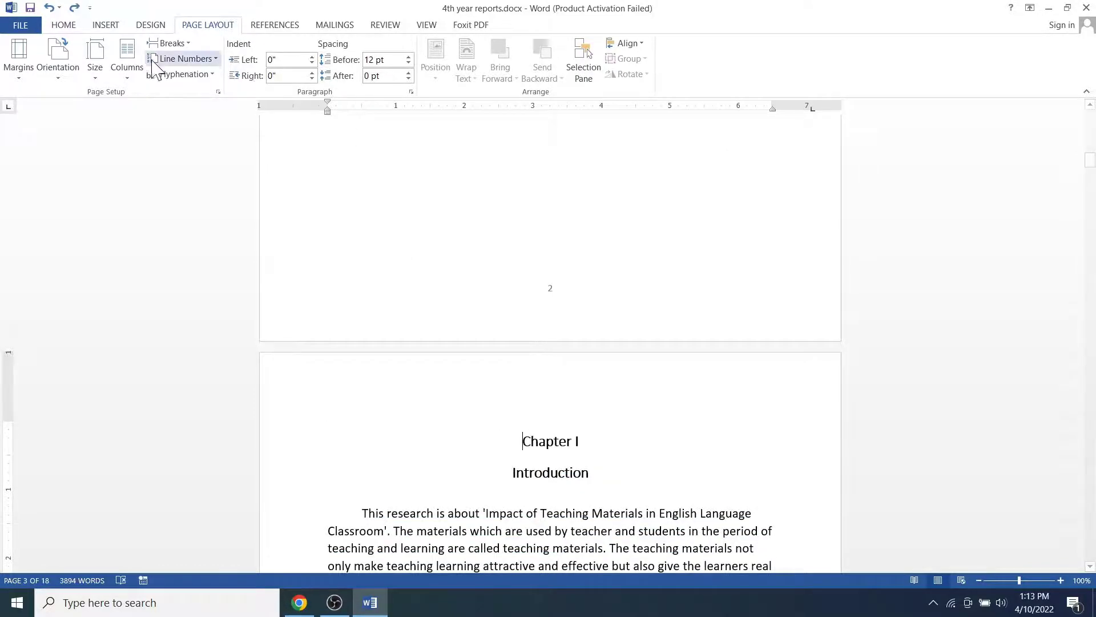
click(66, 25)
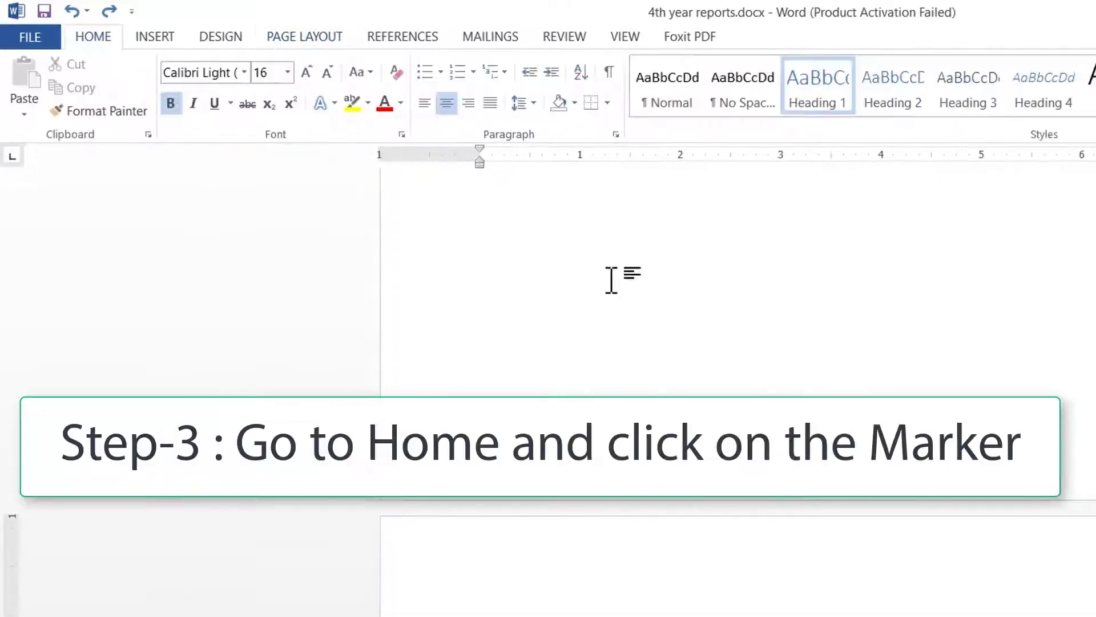
click(609, 72)
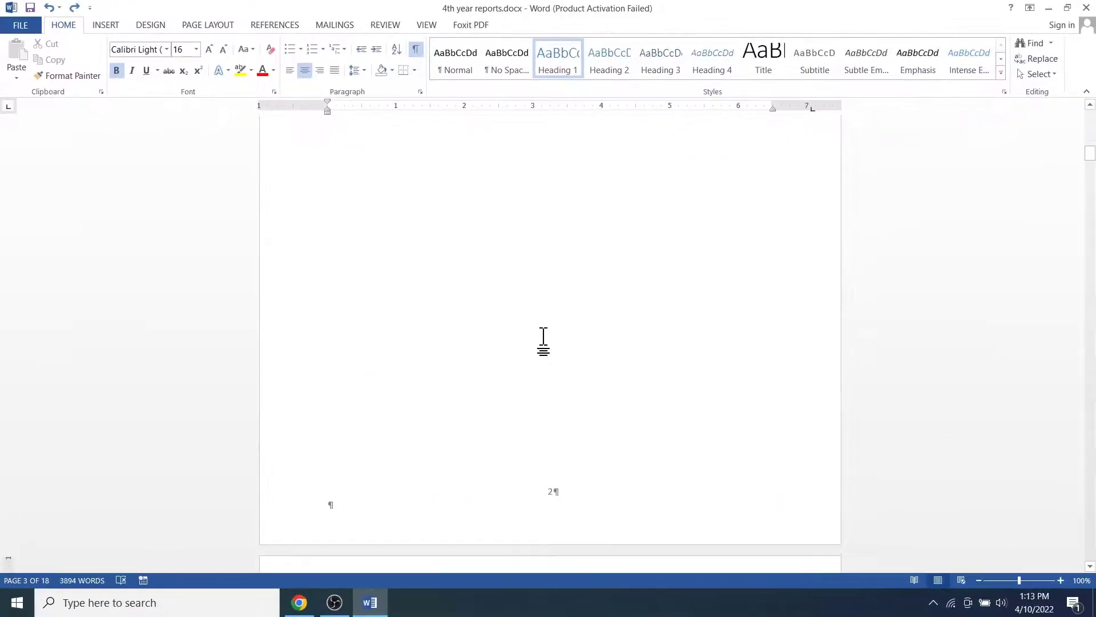
scroll(543, 341, up, 5)
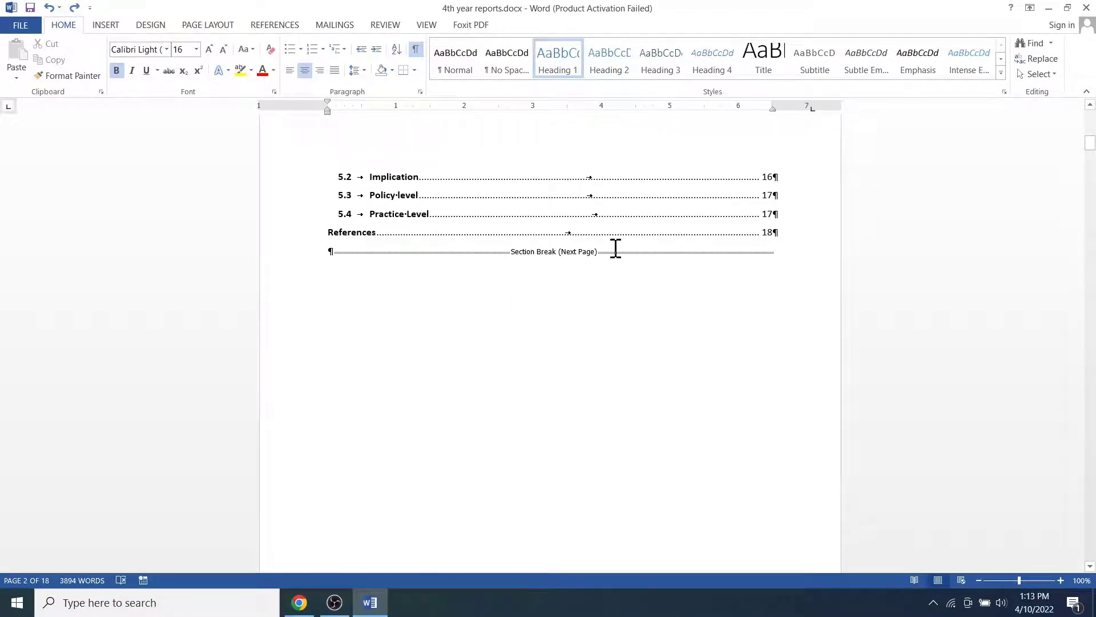
scroll(512, 270, up, 2)
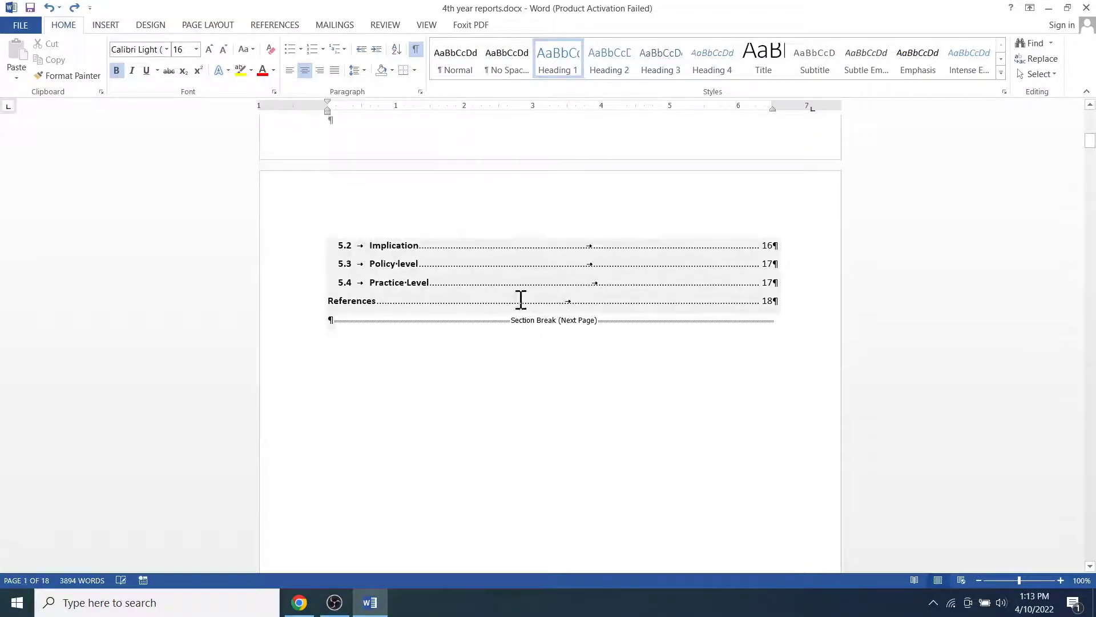
scroll(565, 400, down, 2)
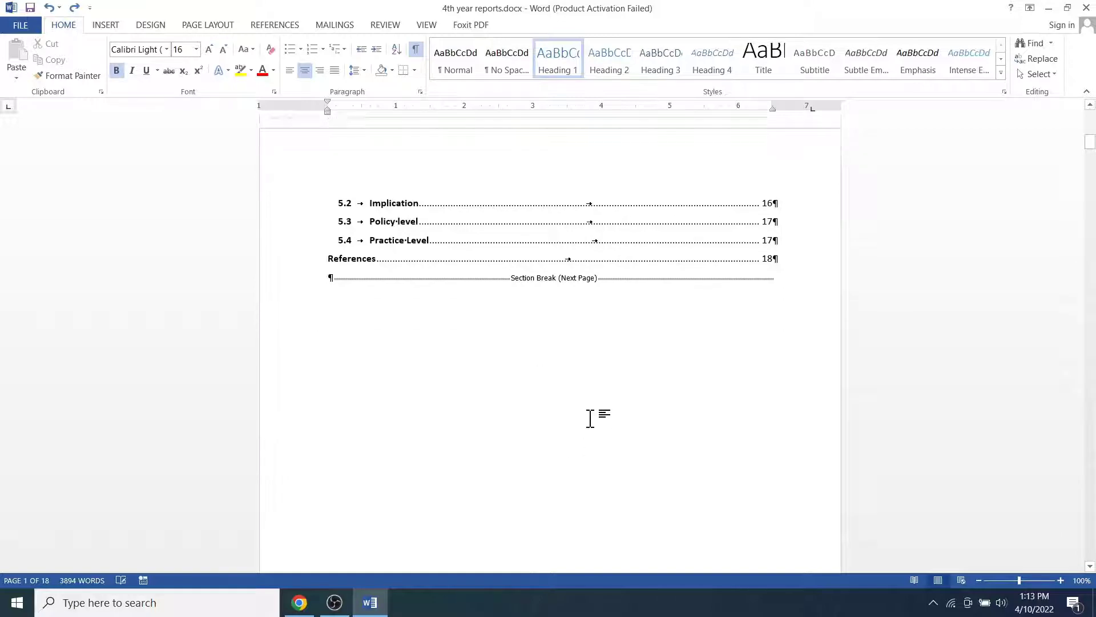
scroll(621, 516, down, 5)
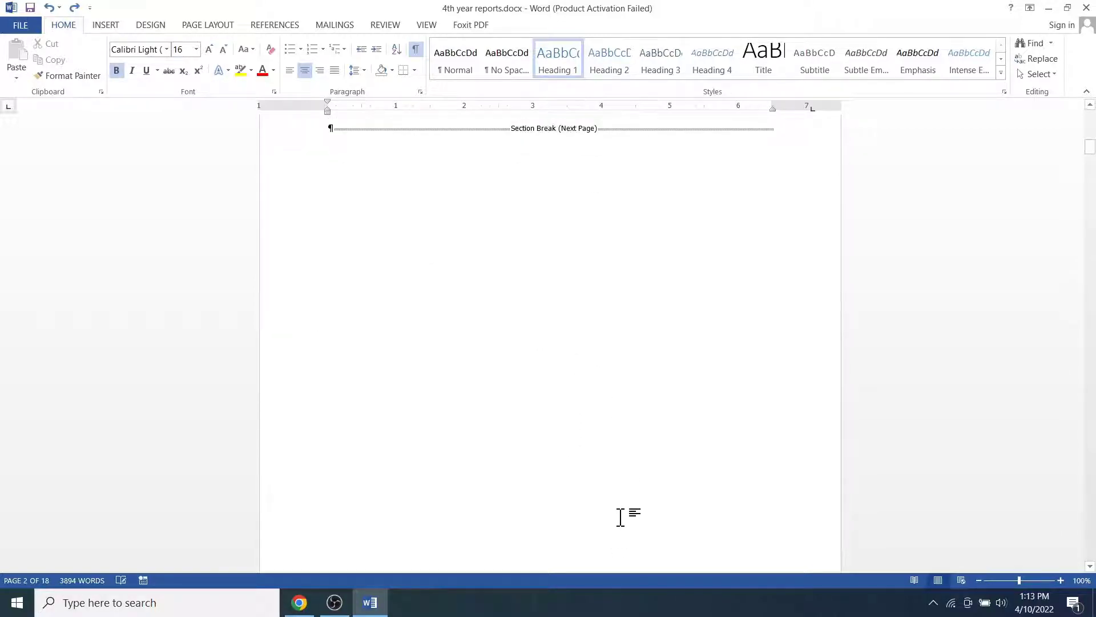
scroll(622, 517, down, 4)
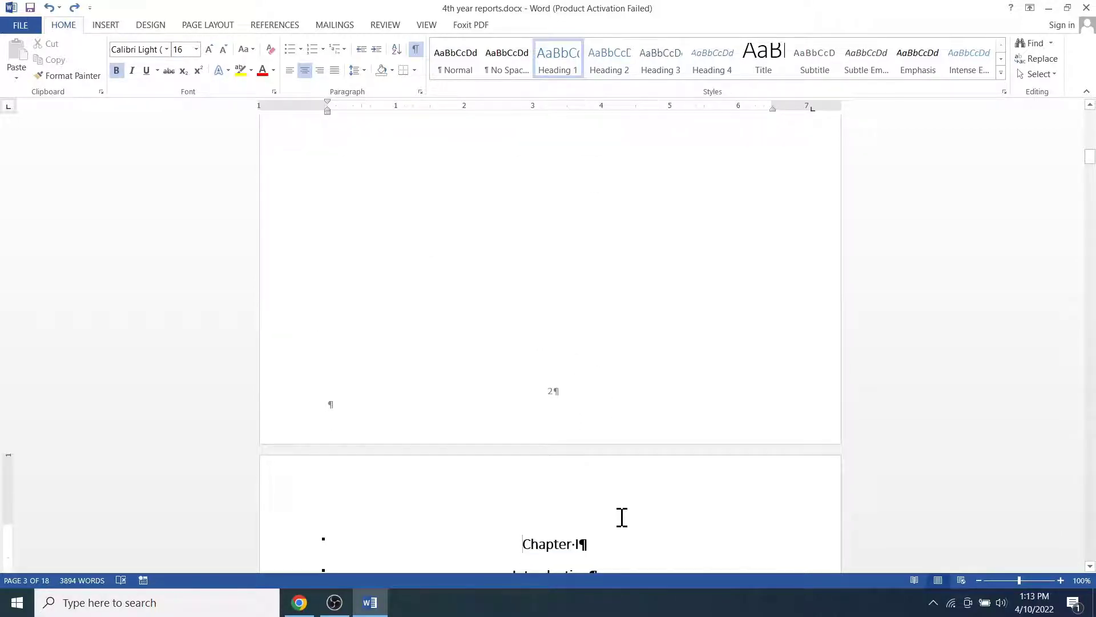
scroll(622, 517, up, 9)
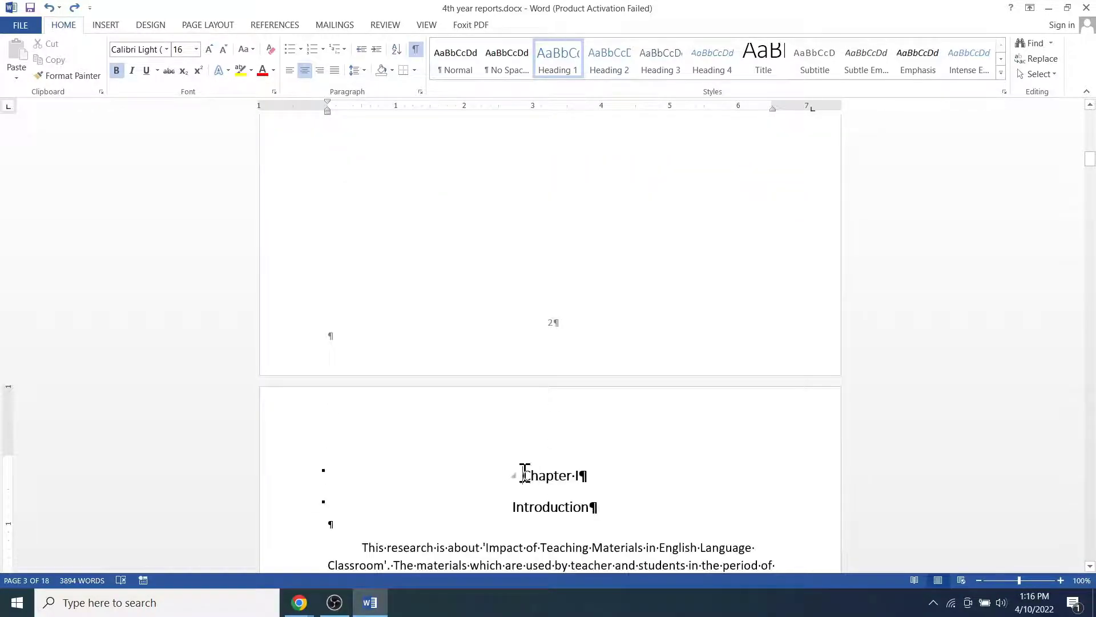
scroll(756, 494, down, 20)
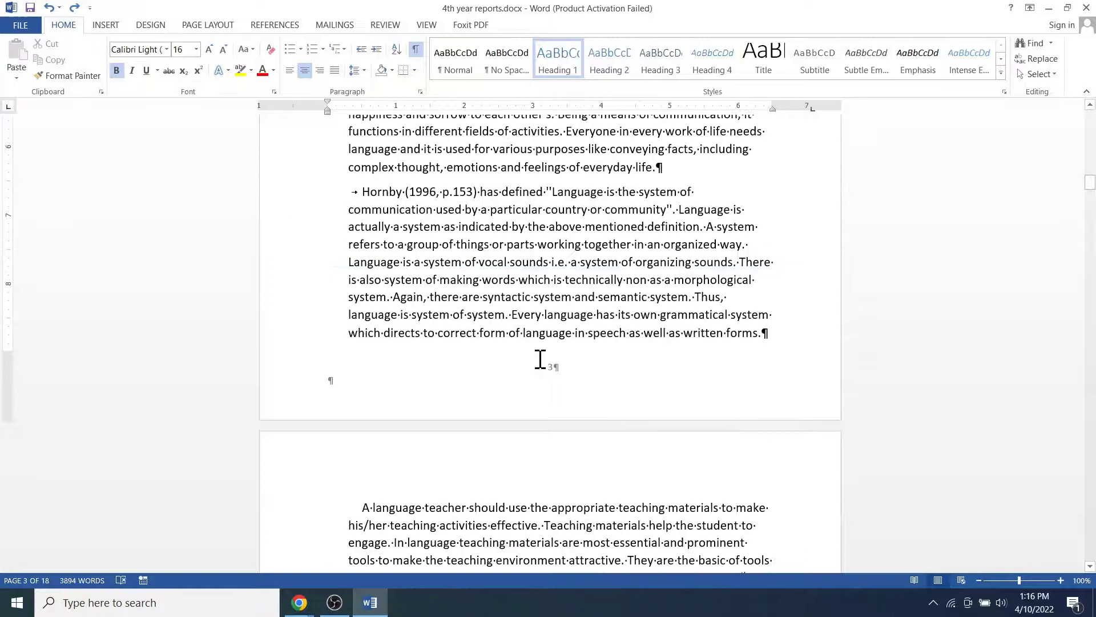
- Format the Chapter I footer's page numbers to start at 1 instead of 3
double_click(551, 367)
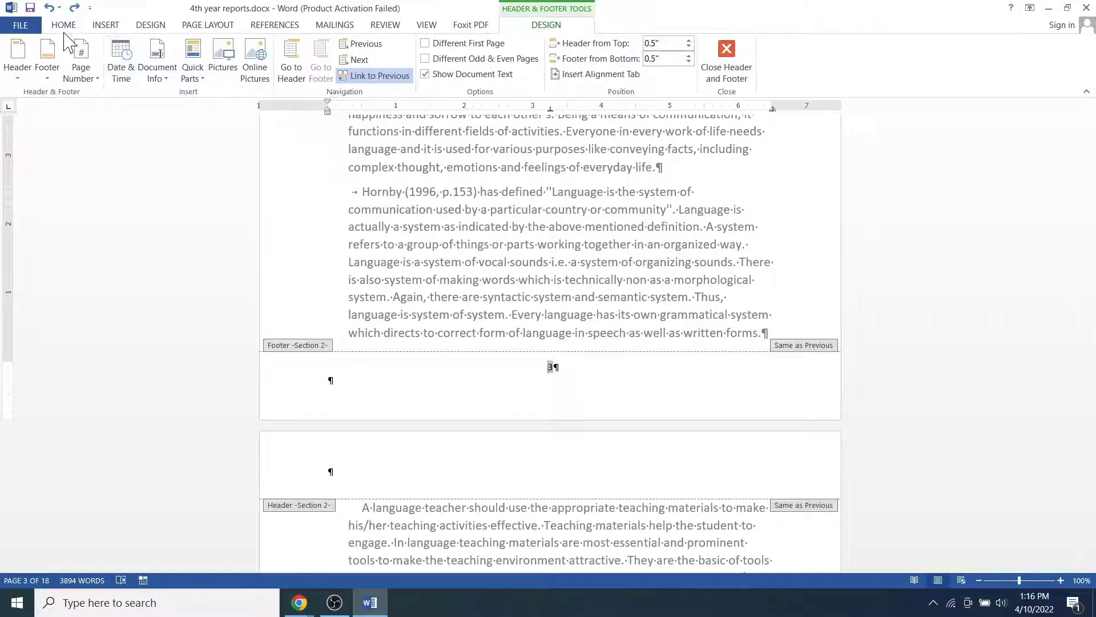
click(104, 26)
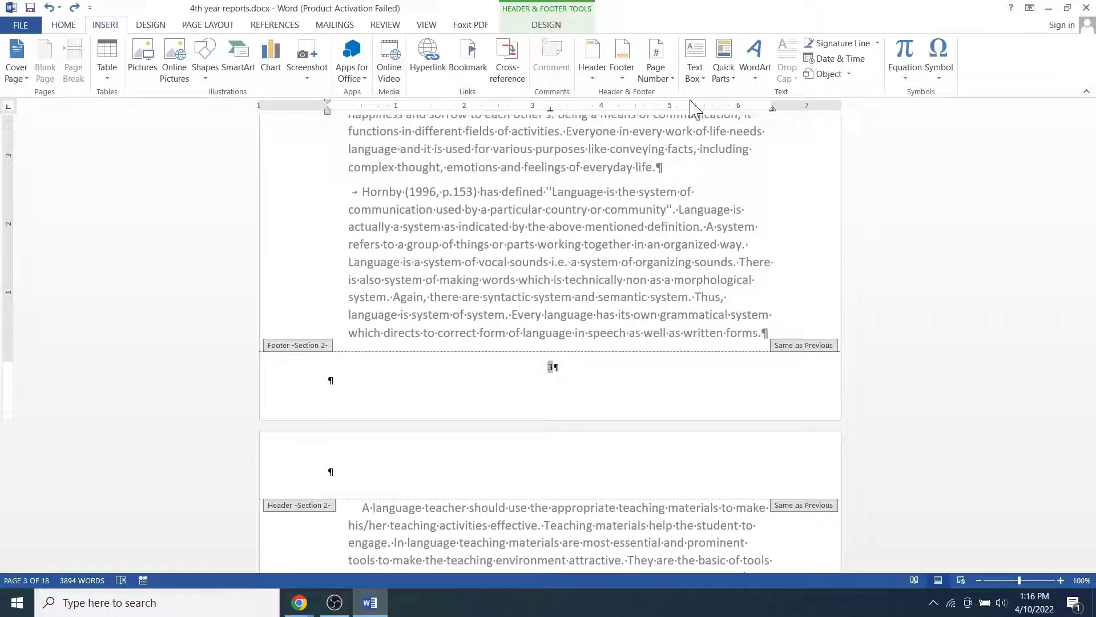
click(656, 63)
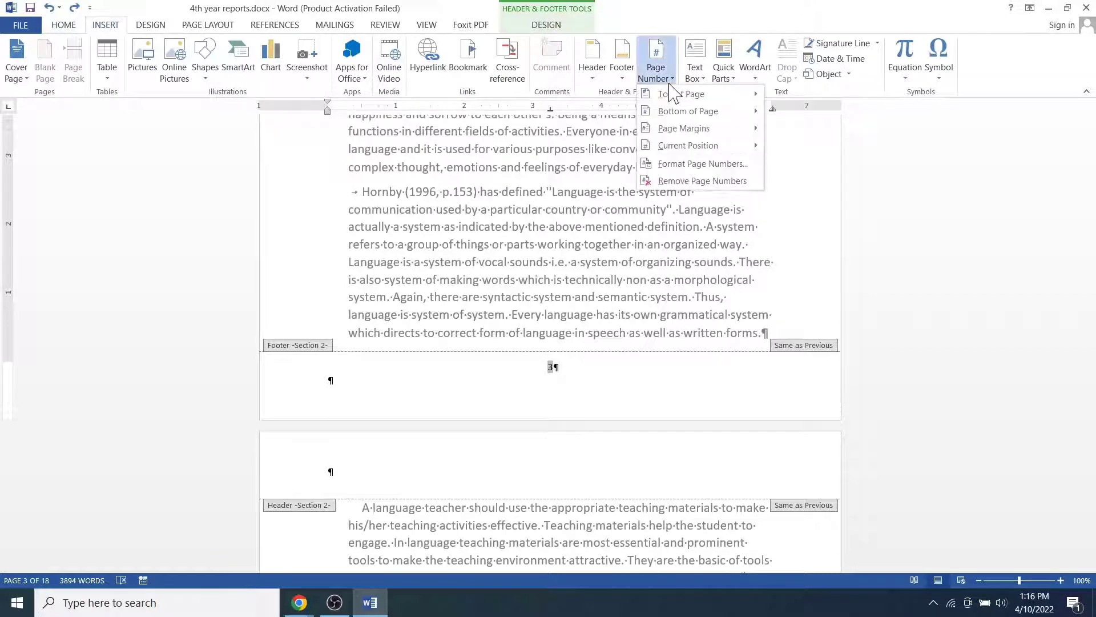
click(736, 165)
click(137, 392)
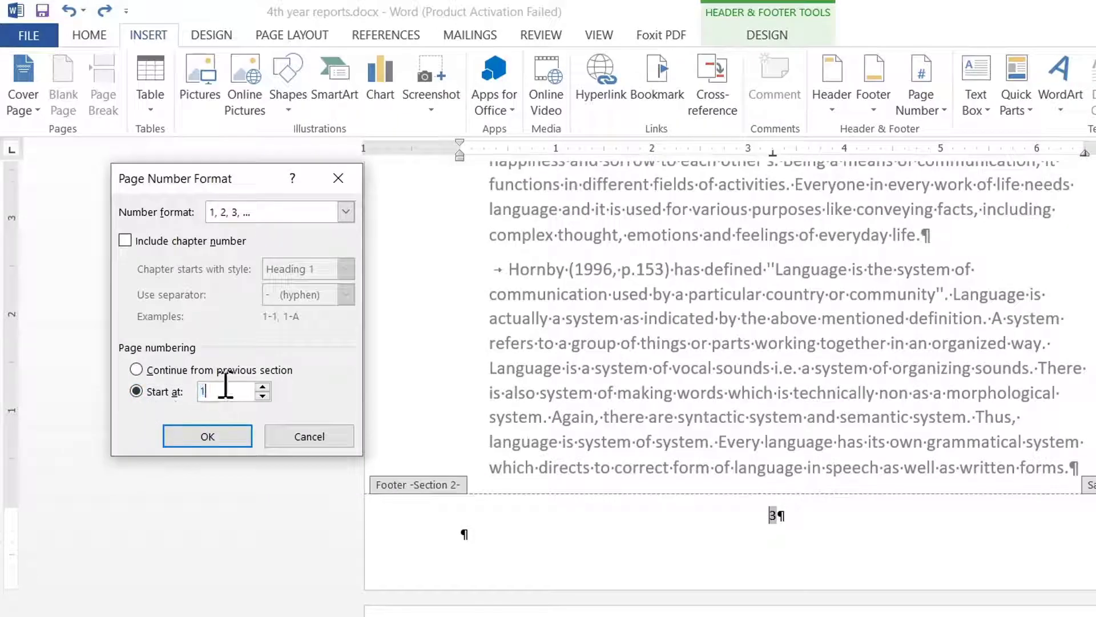
key(BackSpace)
text(1)
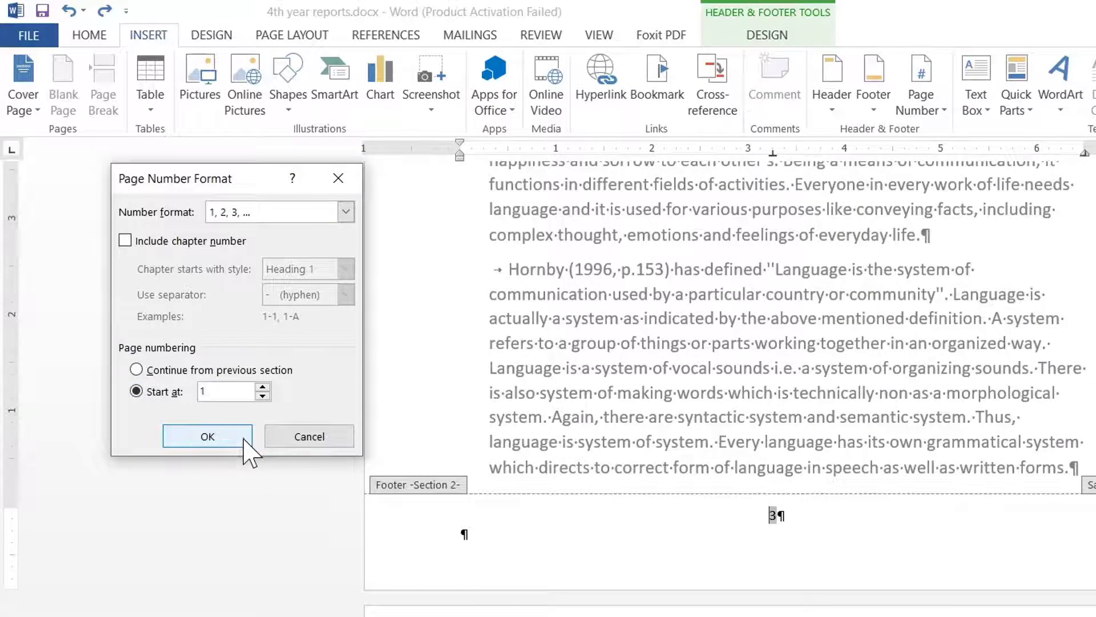
click(243, 438)
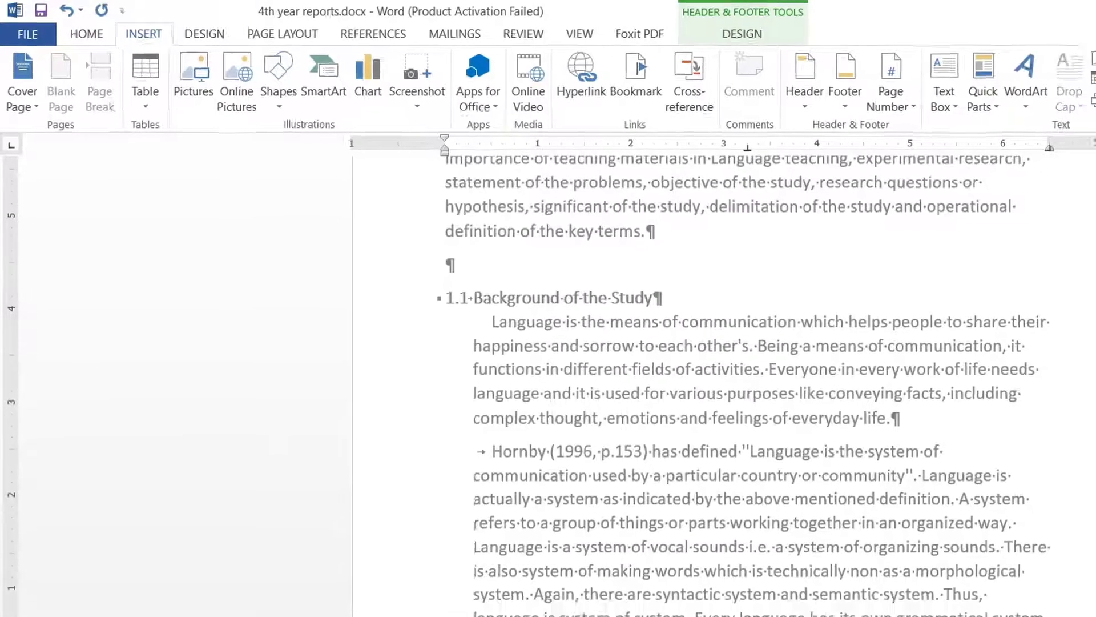
- Turn off Link to Previous for the Chapter I section footer
scroll(684, 380, up, 5)
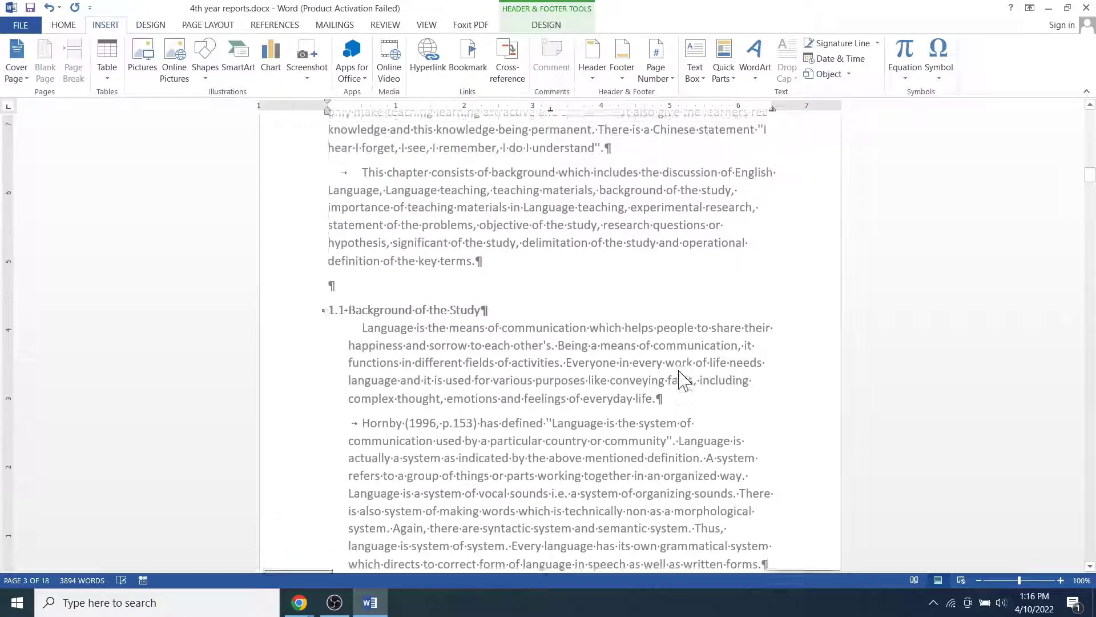
scroll(684, 380, up, 7)
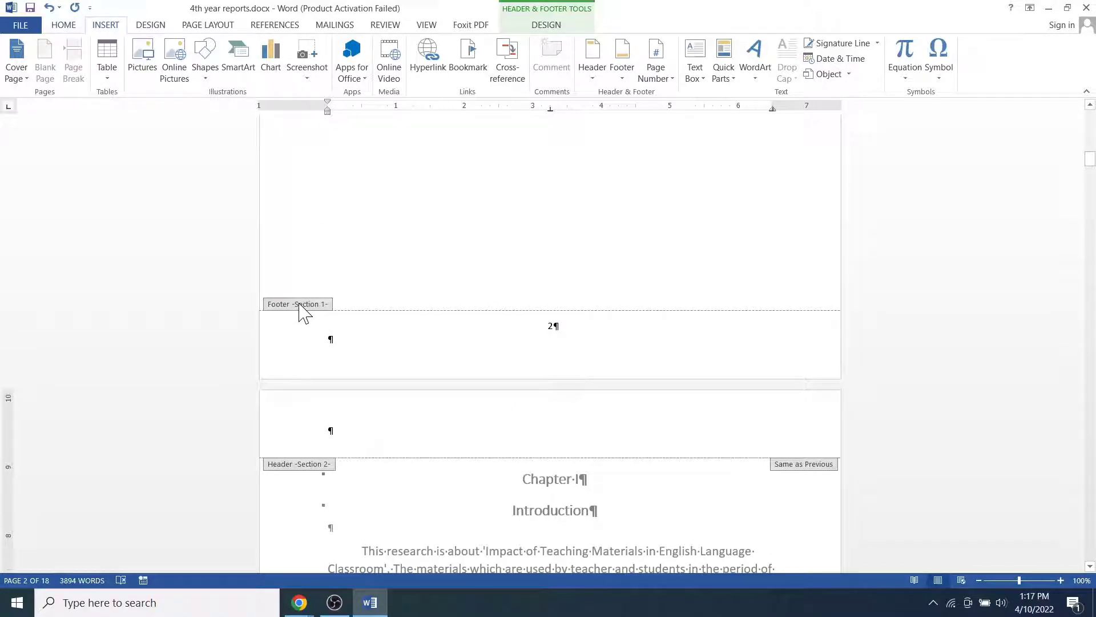
scroll(558, 398, down, 14)
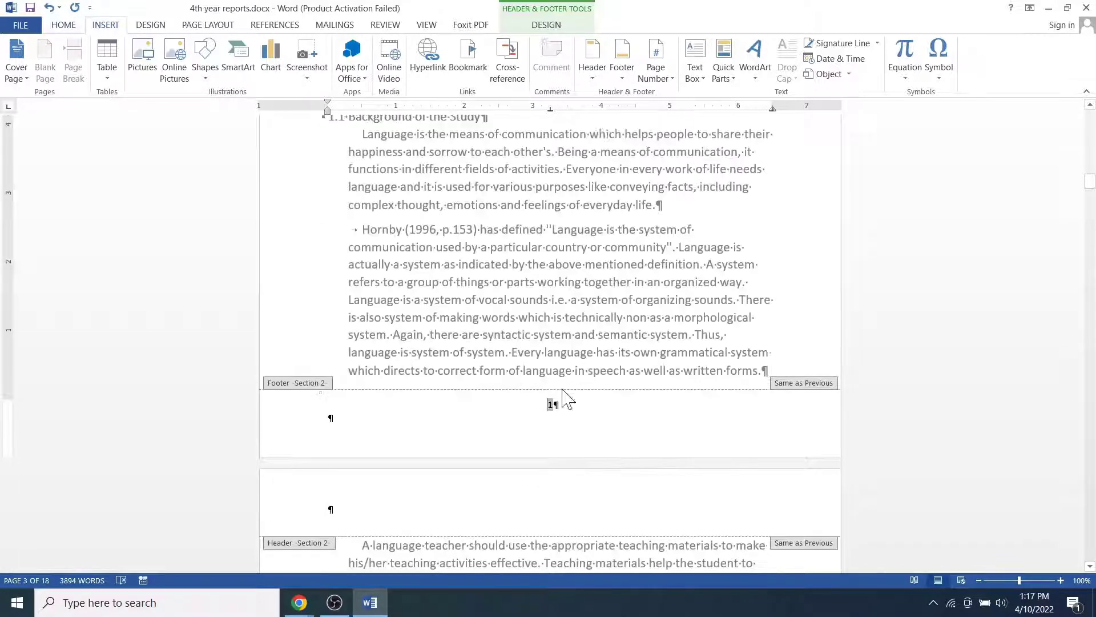
click(546, 25)
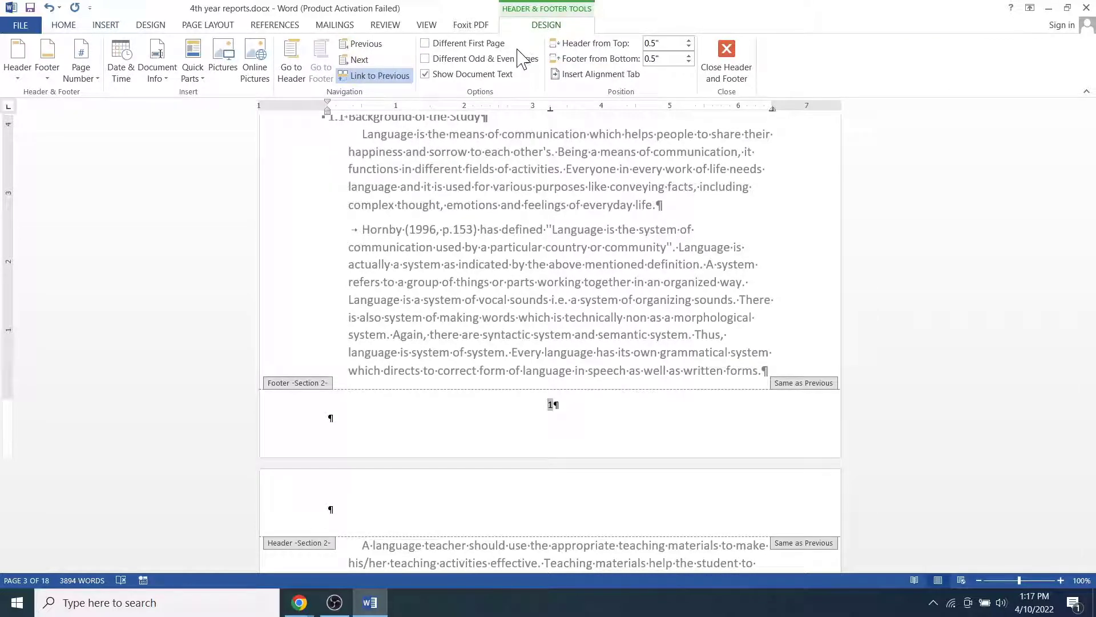
click(391, 78)
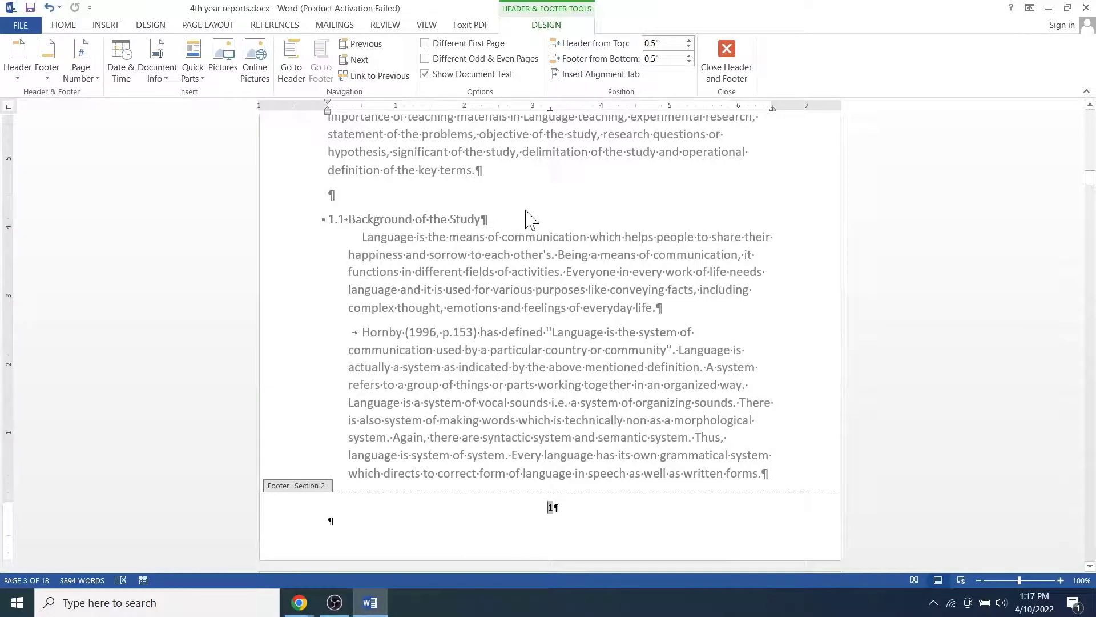
- Delete page number 2 from the contents section footer
scroll(528, 218, up, 3)
scroll(527, 210, up, 2)
click(554, 255)
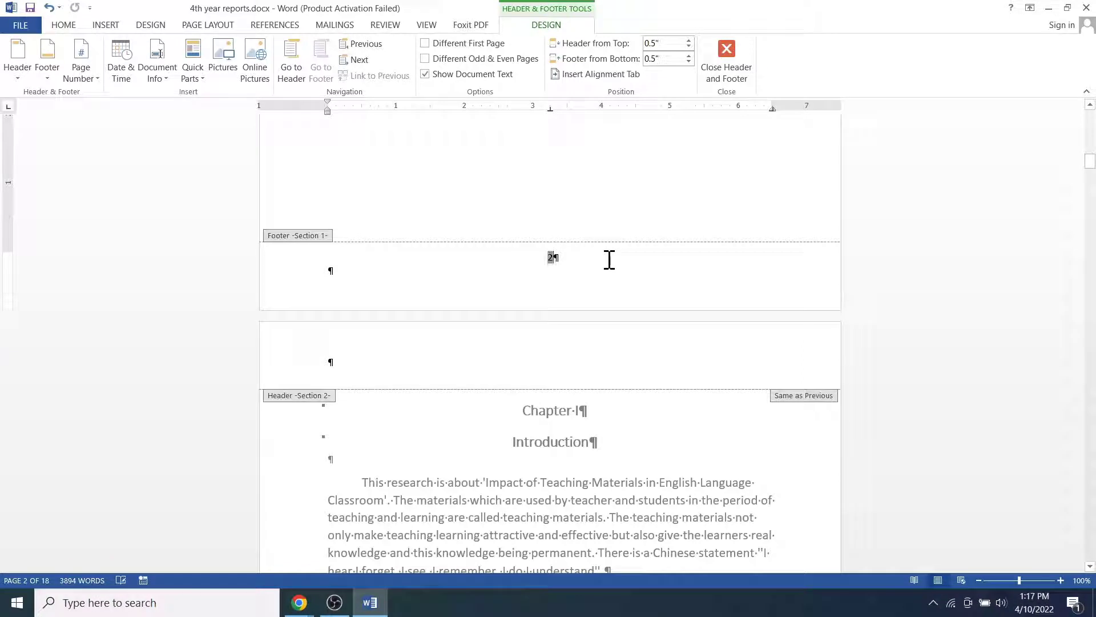
key(BackSpace)
- Exit footer editing and return to the document body
double_click(683, 230)
scroll(683, 231, up, 20)
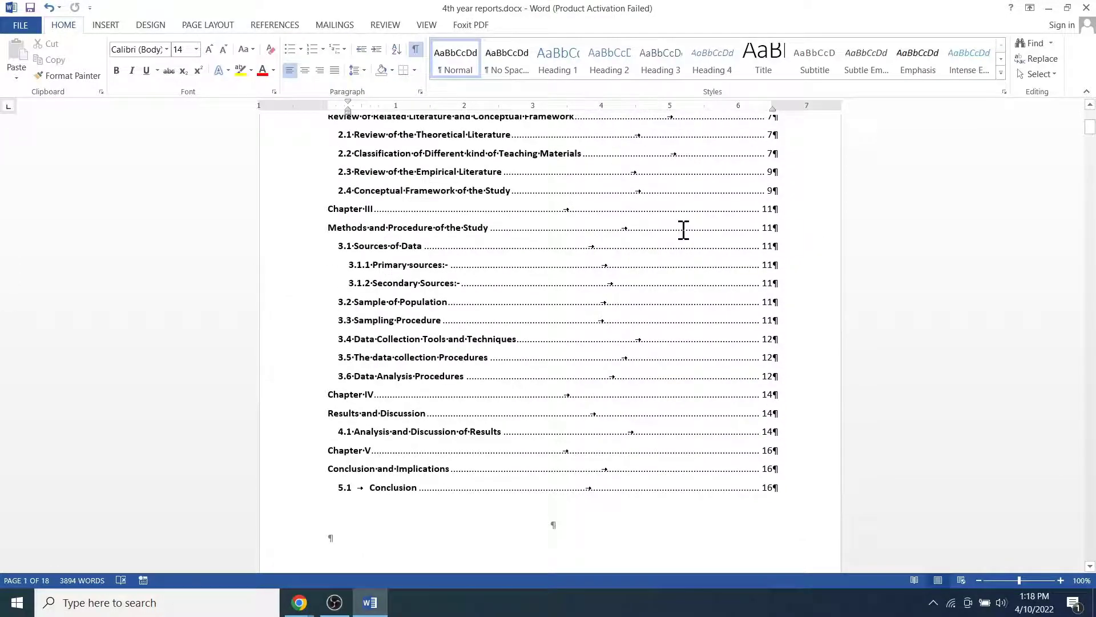
scroll(683, 230, down, 6)
scroll(683, 230, down, 20)
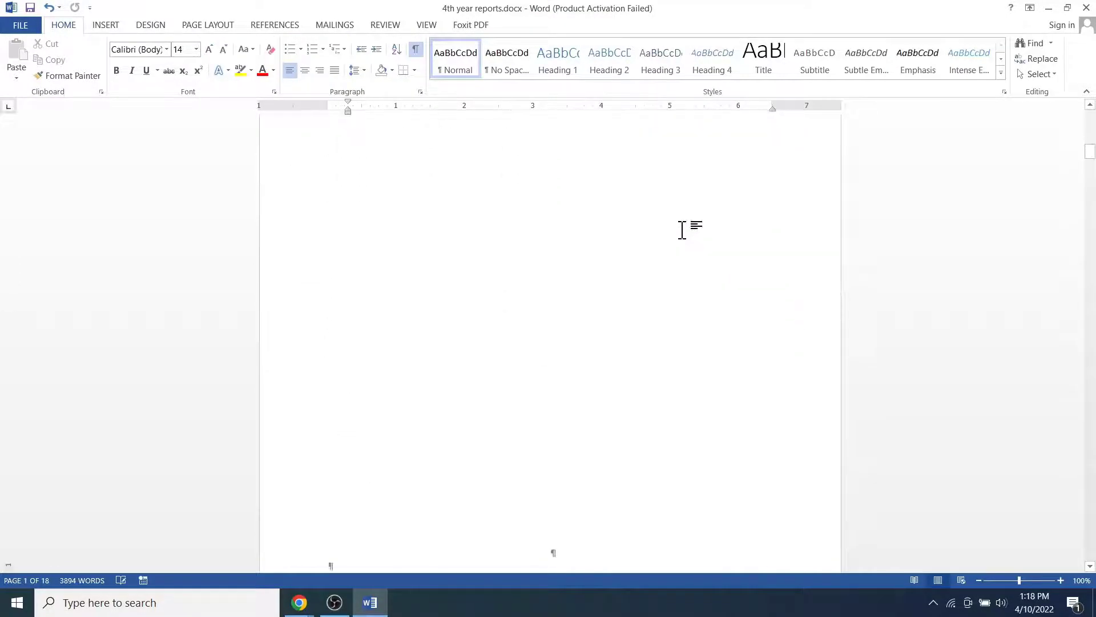
scroll(683, 230, up, 4)
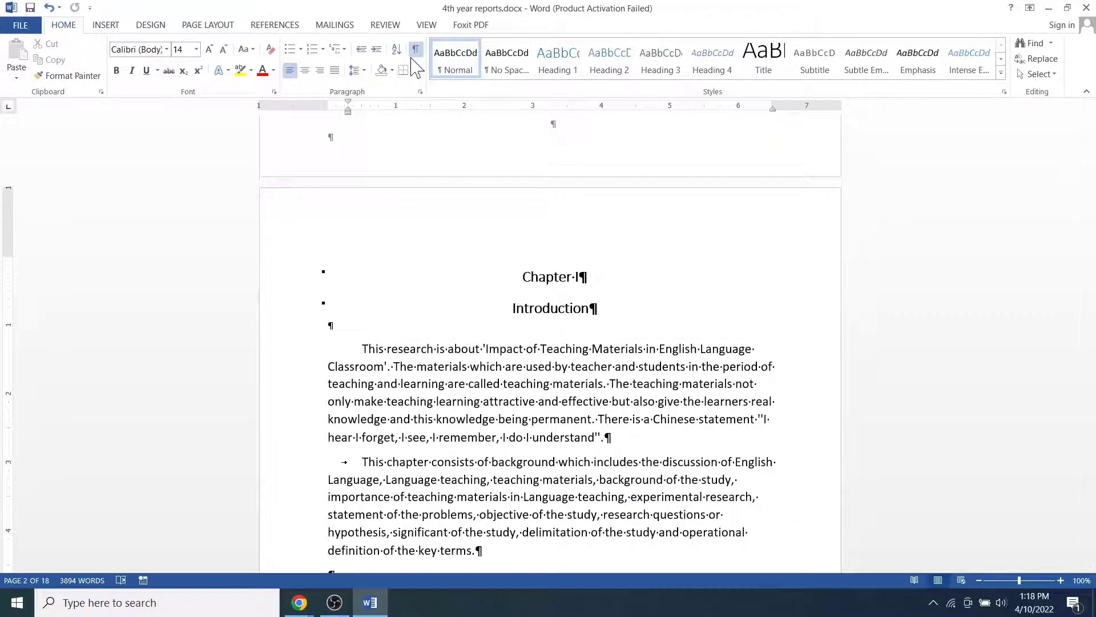
- Hide paragraph and formatting marks, then review the pages and their footer numbers
click(415, 50)
scroll(588, 431, down, 12)
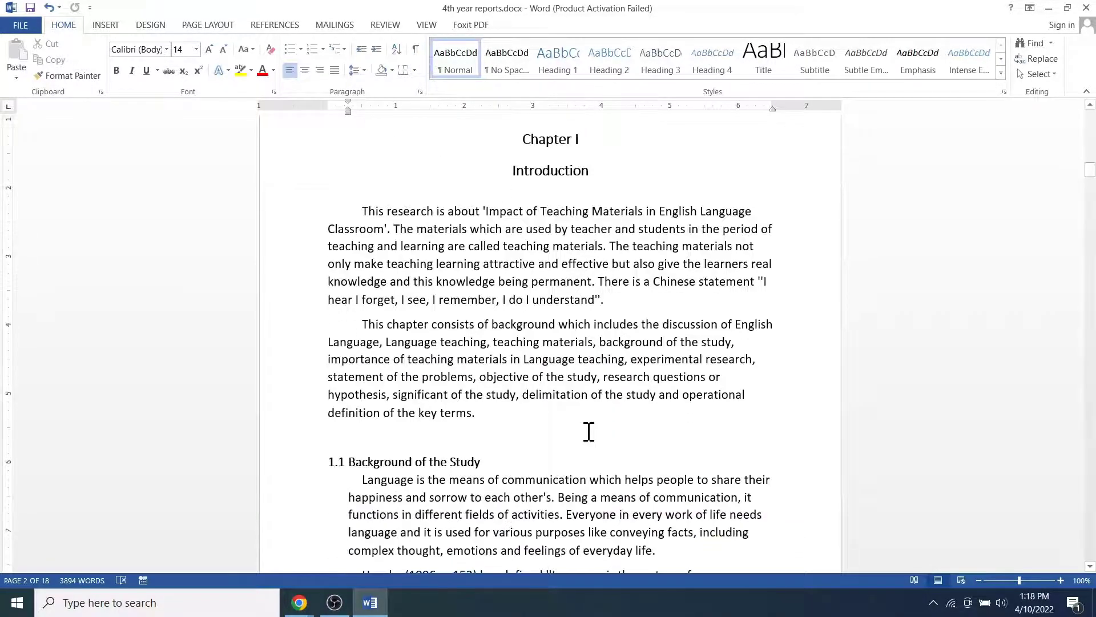
scroll(588, 434, down, 12)
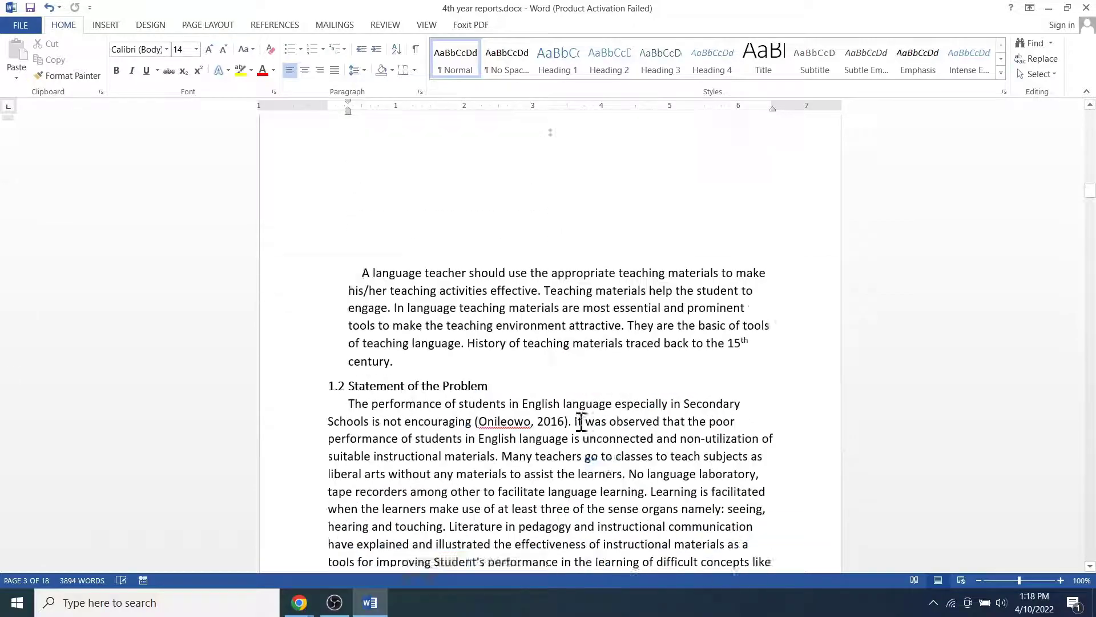
scroll(595, 428, down, 1)
scroll(596, 429, up, 15)
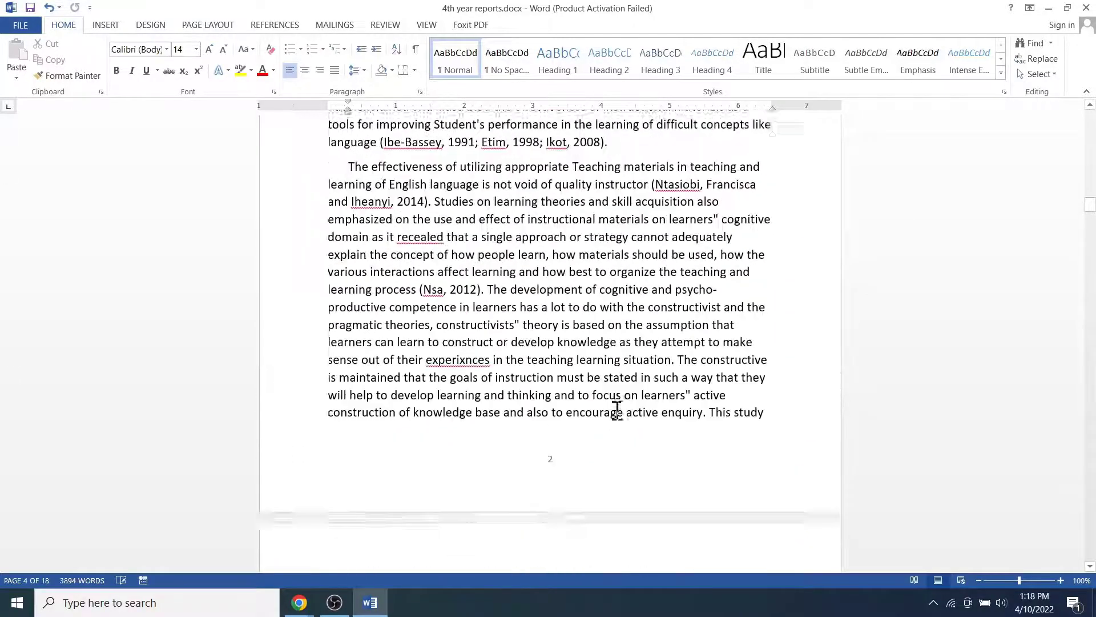
scroll(617, 408, up, 20)
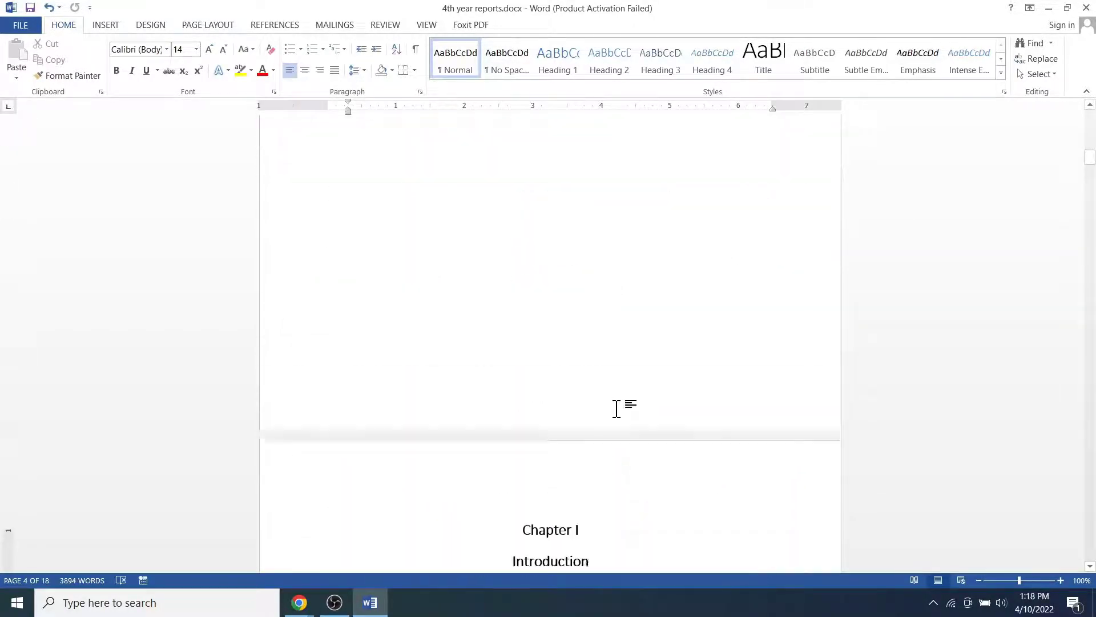
scroll(618, 408, up, 5)
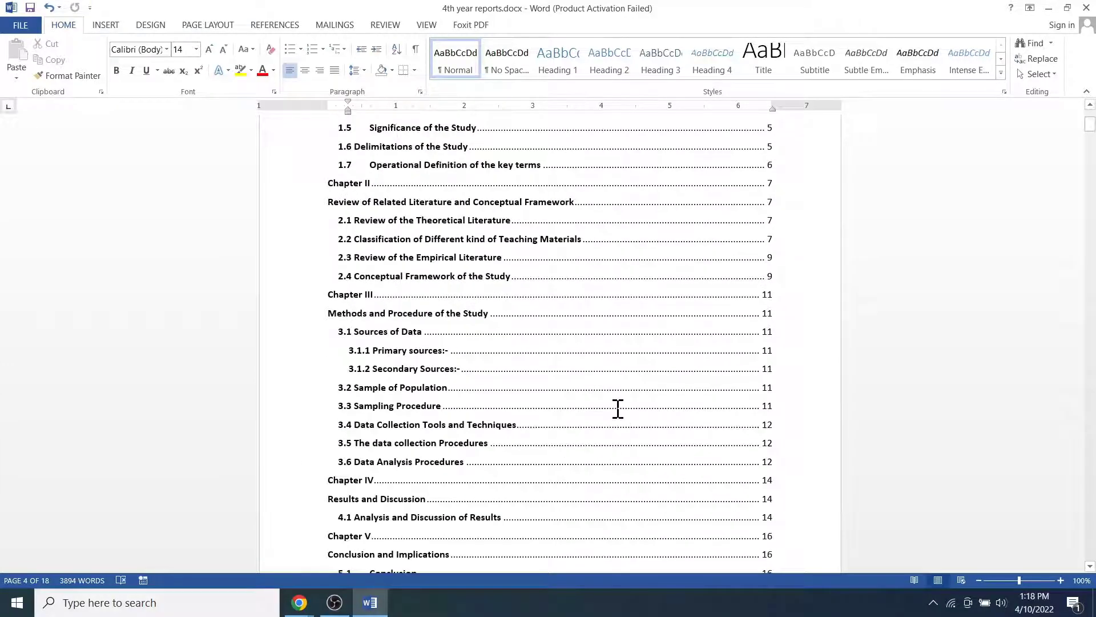
- Update the entire table of contents so Chapter I and Introduction show page 1
scroll(618, 408, up, 6)
click(357, 215)
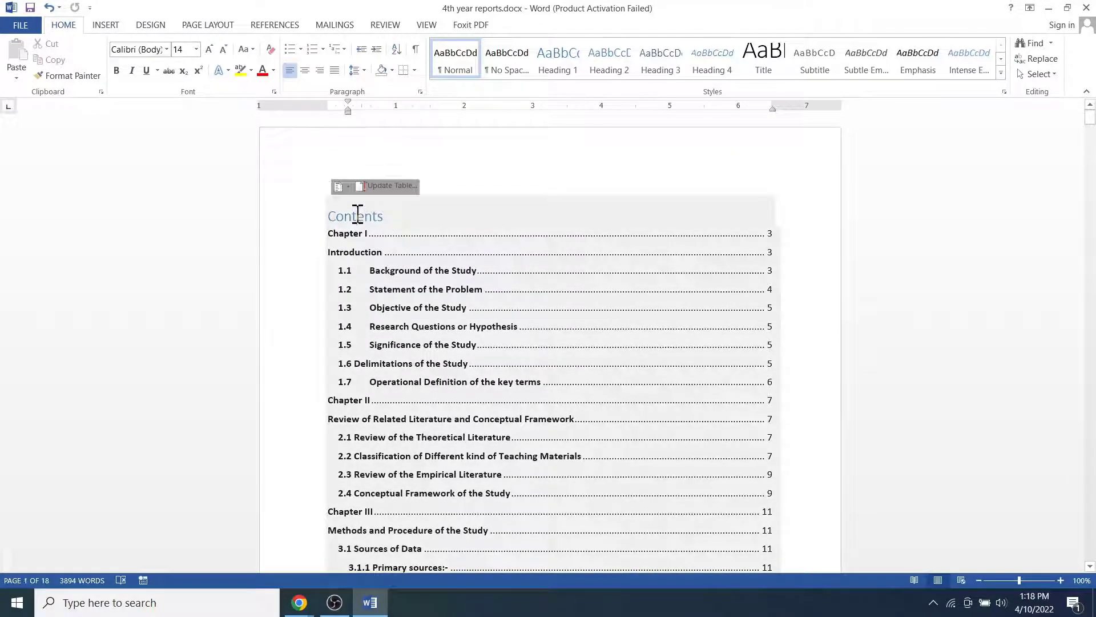
click(388, 188)
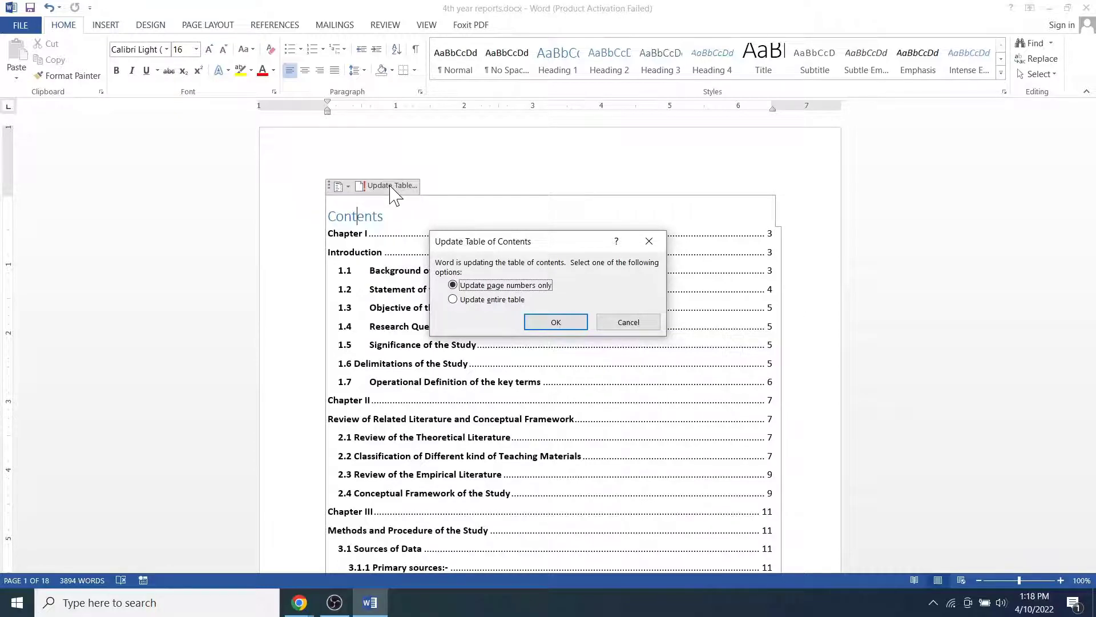
click(514, 299)
click(537, 325)
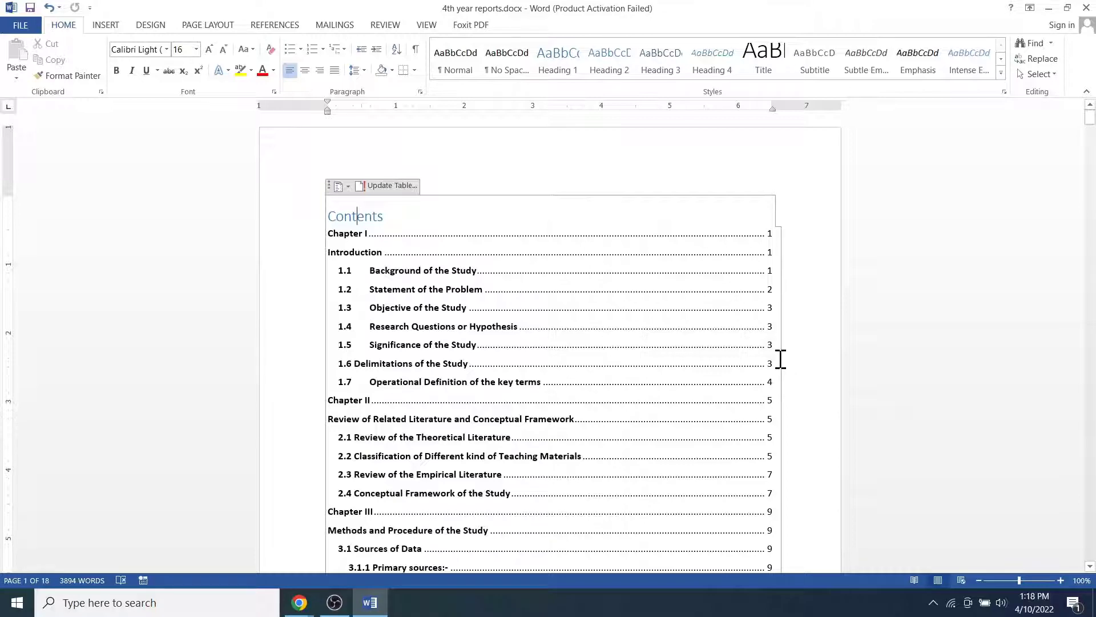
scroll(781, 358, down, 15)
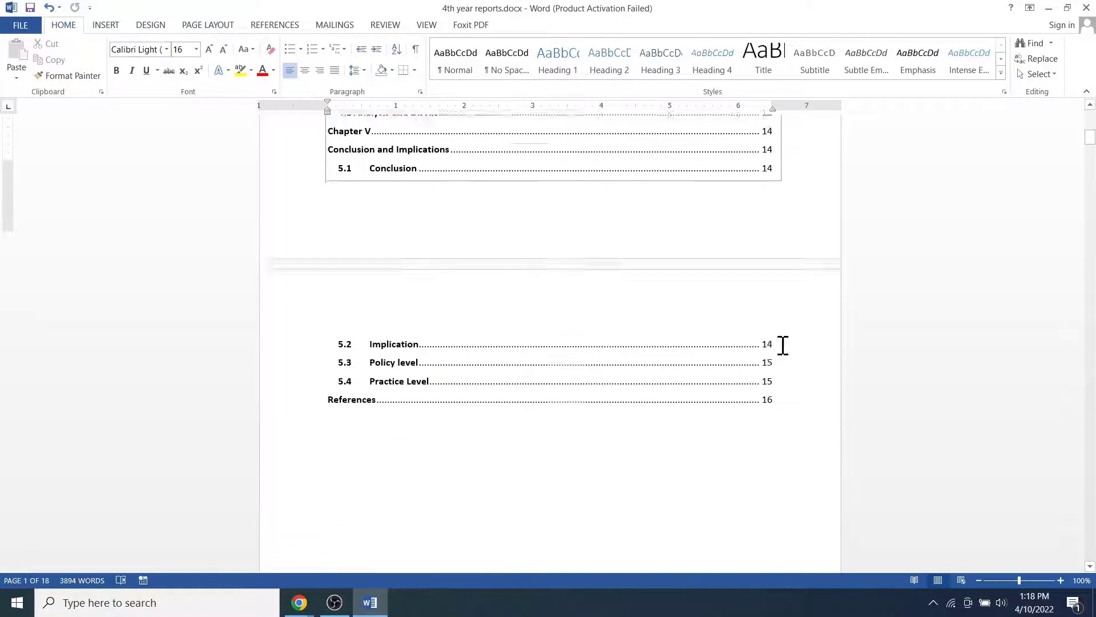
scroll(783, 345, down, 10)
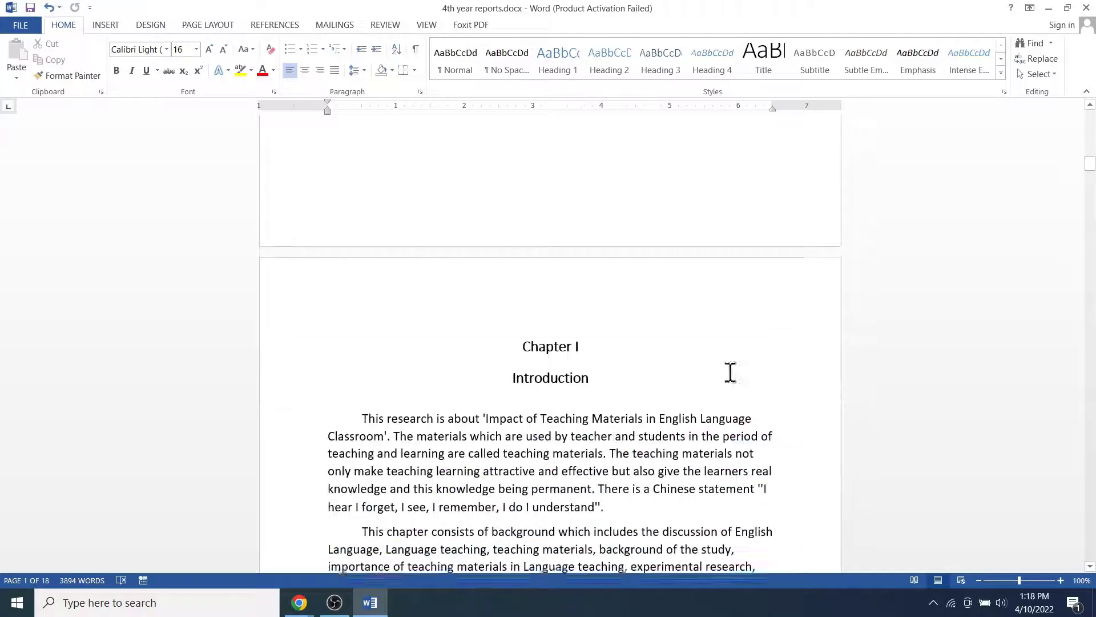